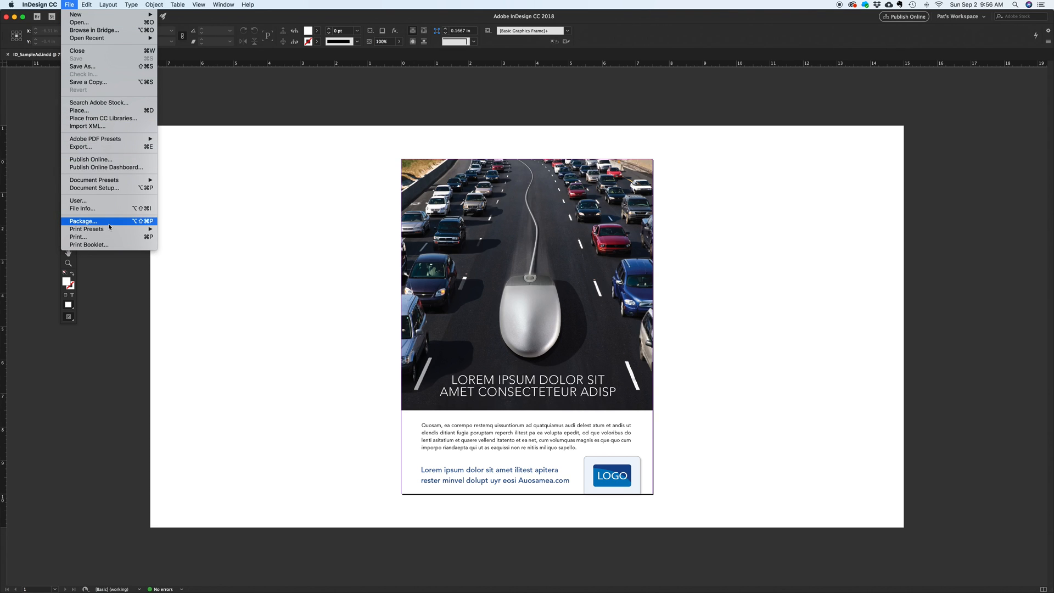
Package the ID_SampleAd document with its fonts and links, keeping the default printing instructions, and close the original file.
left_click(83, 220)
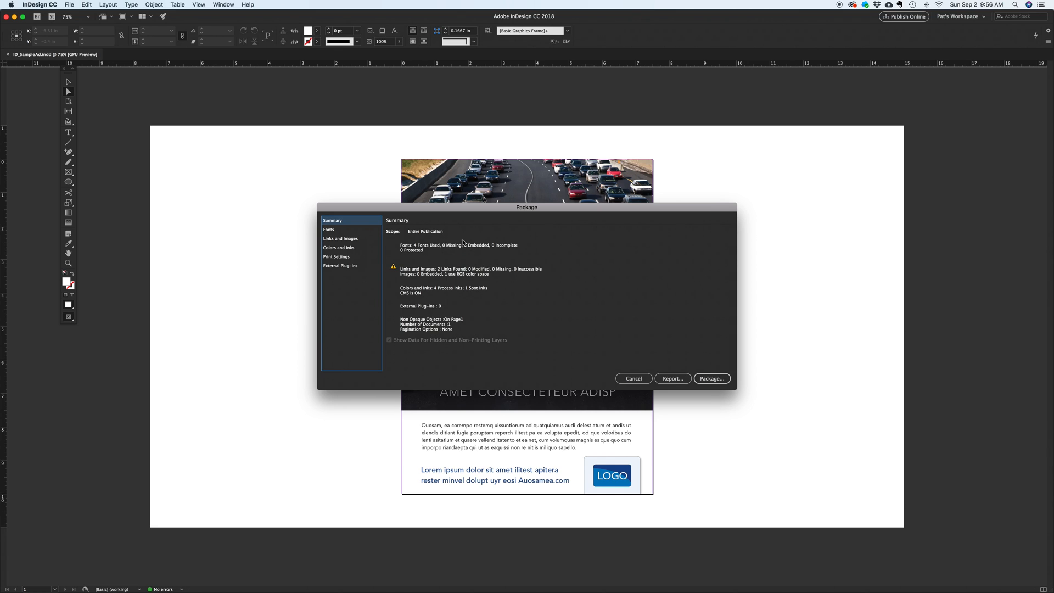
left_click(712, 378)
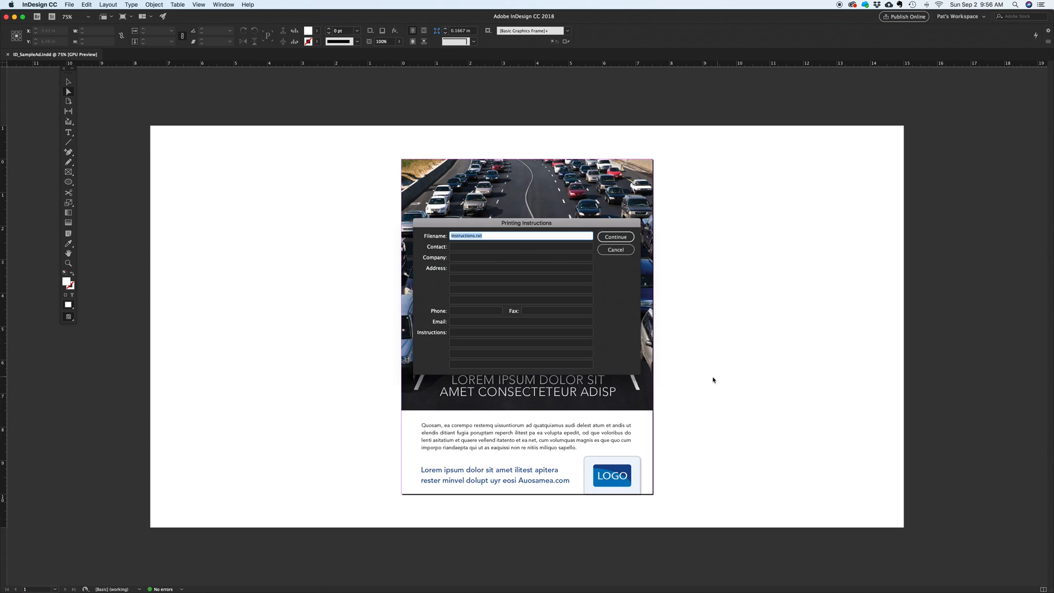
key("Return")
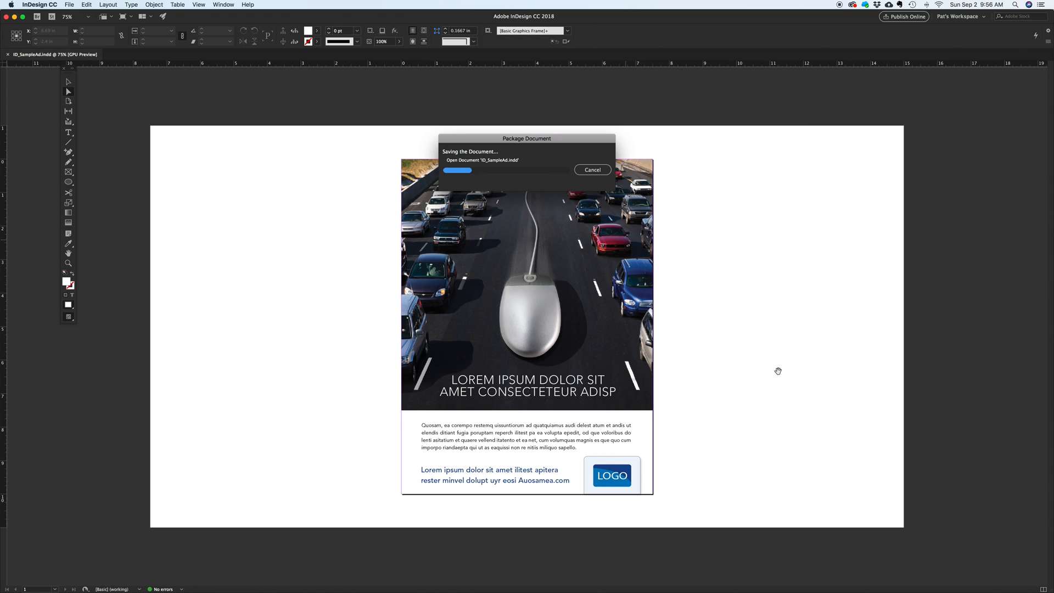
key("Return")
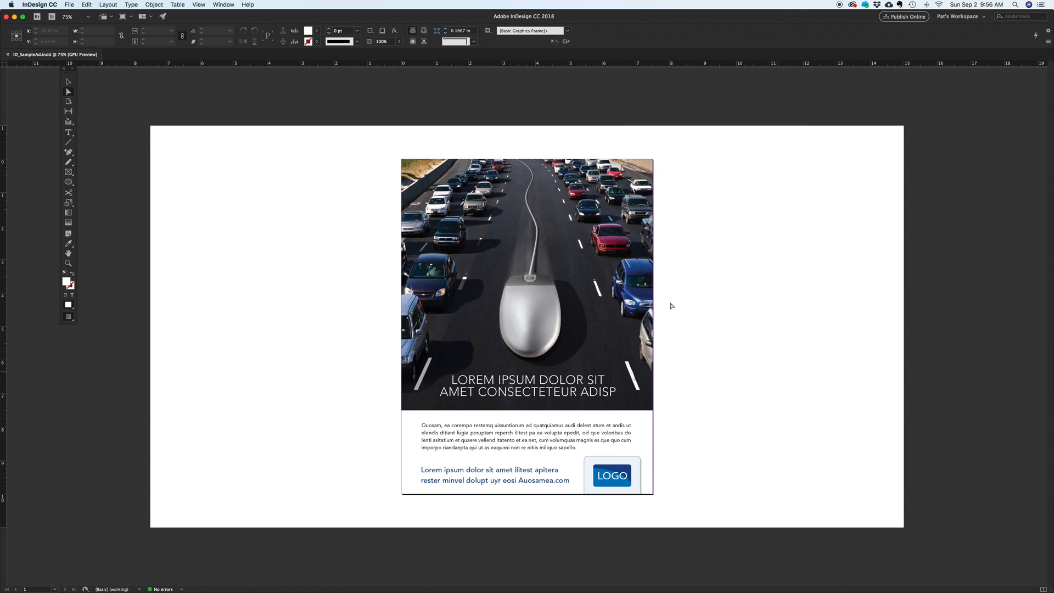
left_click(6, 16)
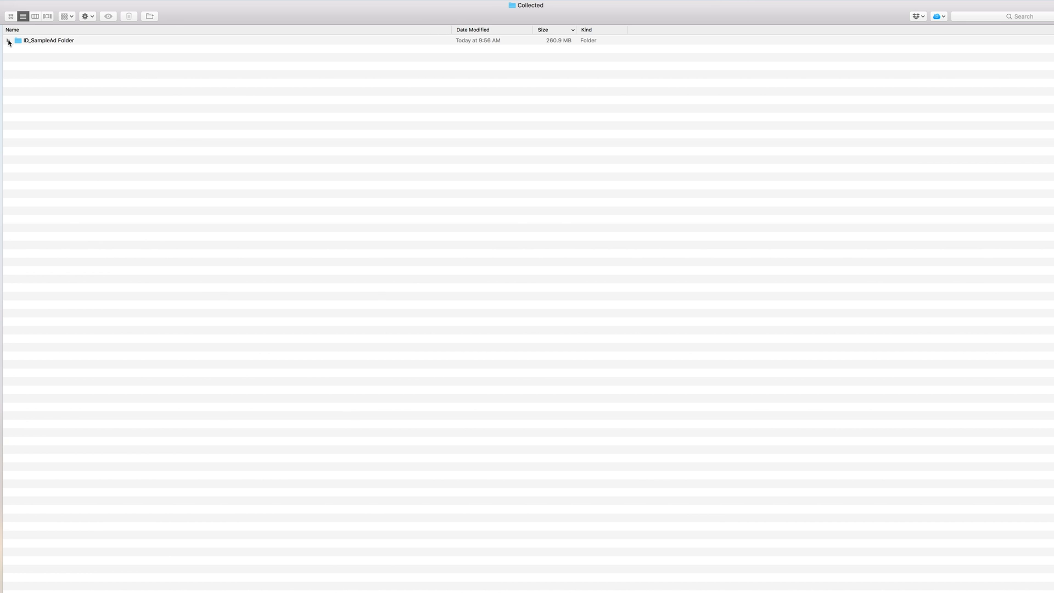
In the Collected folder, expand the packaged folder and its Links subfolder, rename the packaged INDD file ID_SampleAd_FNL.indd, and open it in InDesign.
left_click(9, 40)
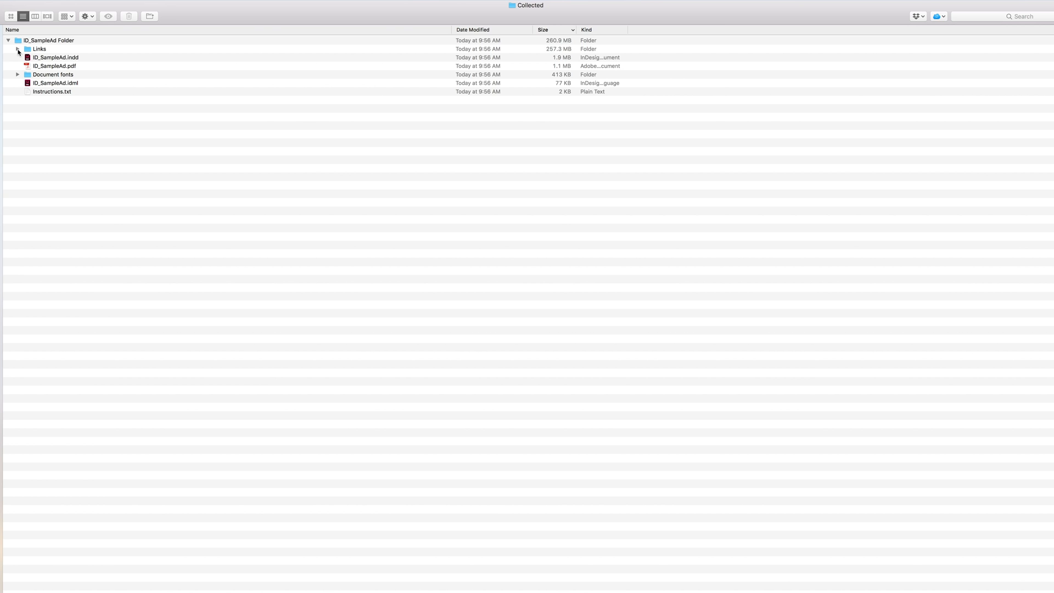
left_click(18, 49)
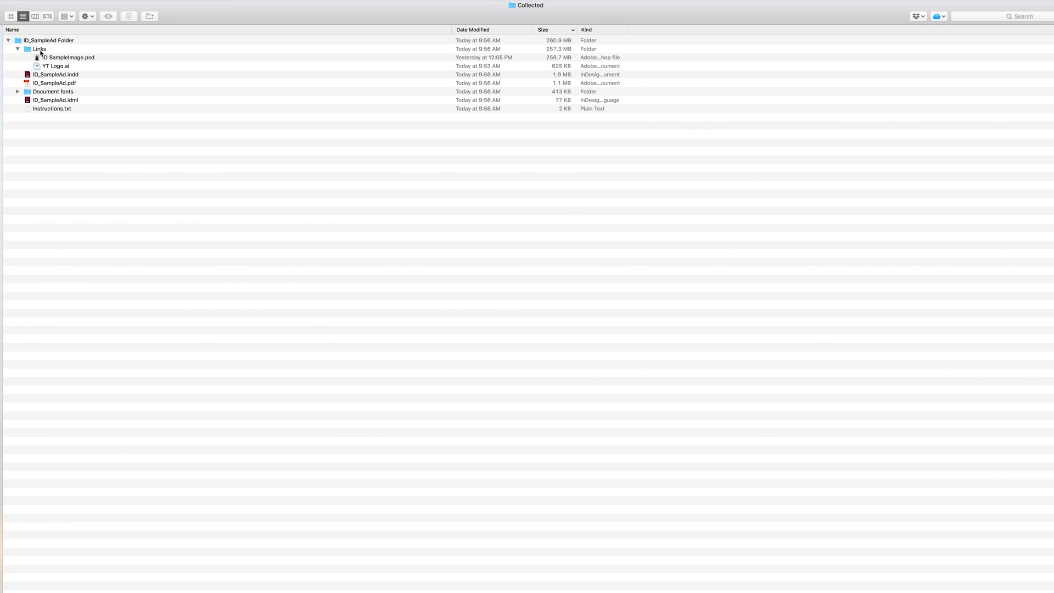
left_click(69, 76)
key("Return")
key("Right")
type("_FNL")
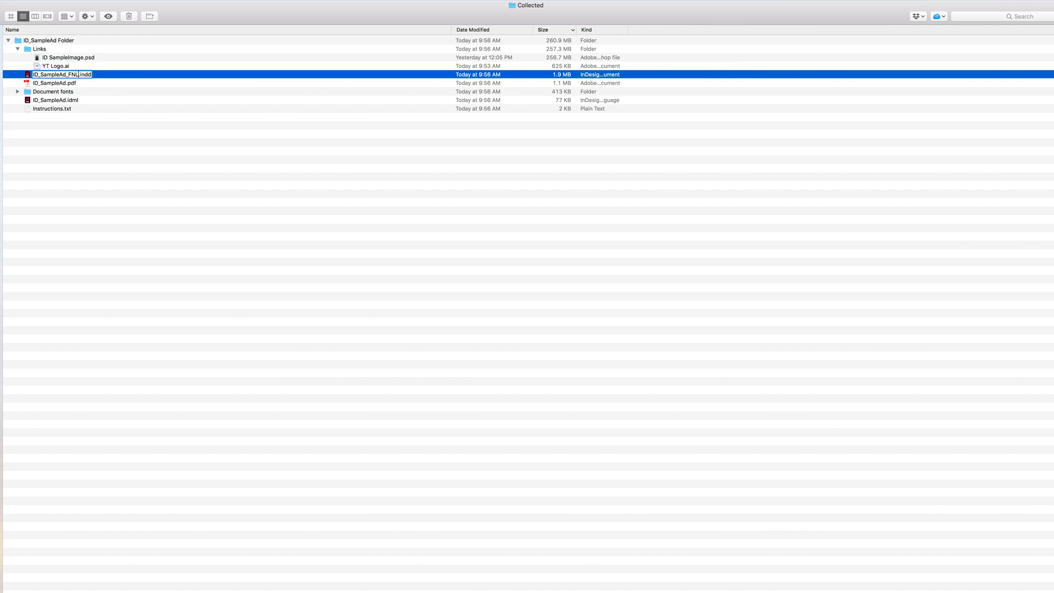
key("Return")
double_click(83, 75)
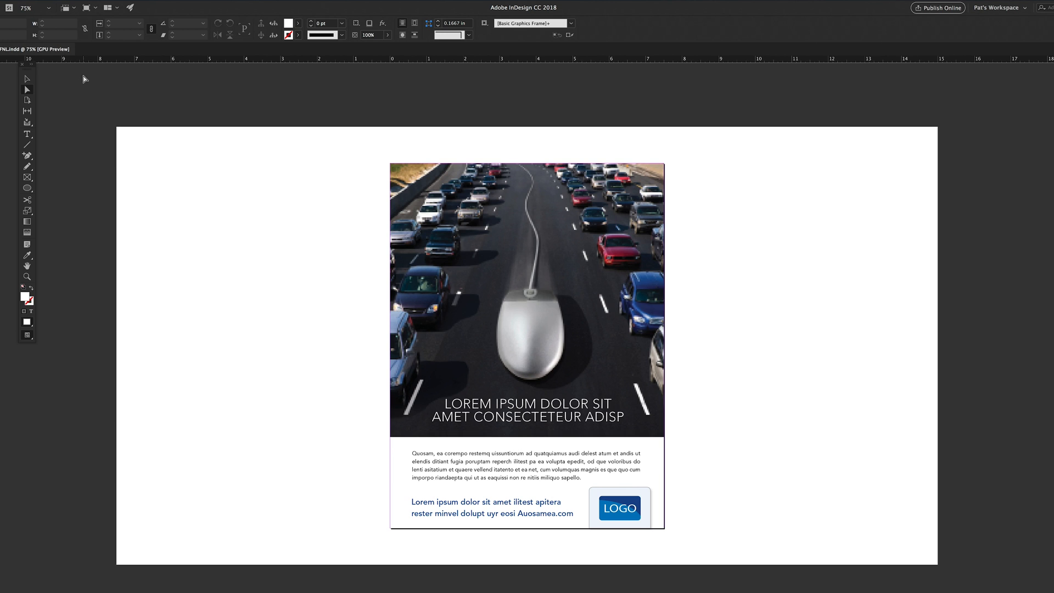
Run a spelling check on the ad text, skipping a flagged placeholder word, and close the check.
left_click(52, 1)
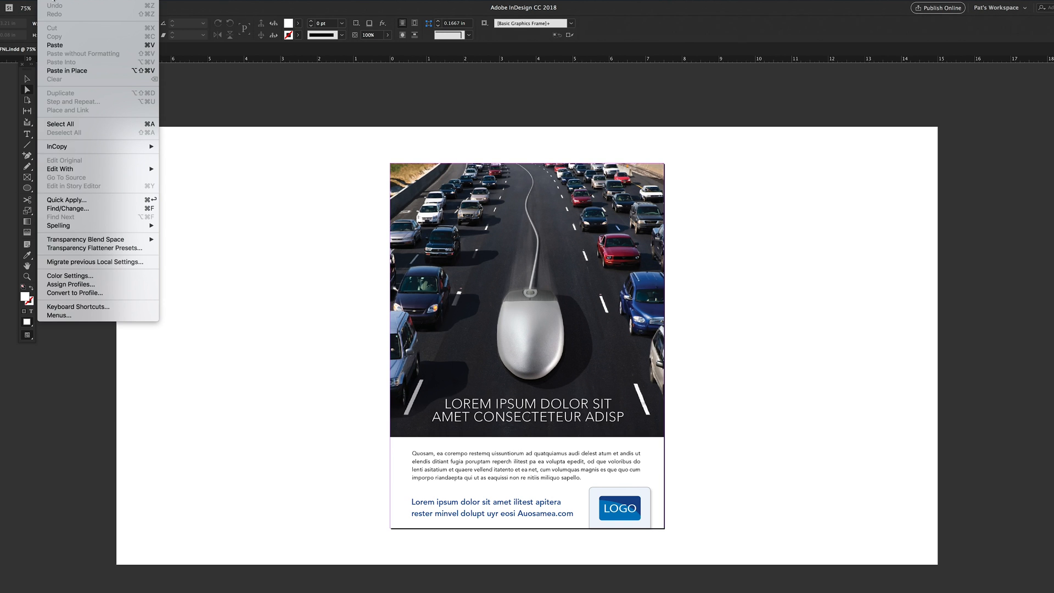
mouse_move(110, 226)
left_click(196, 233)
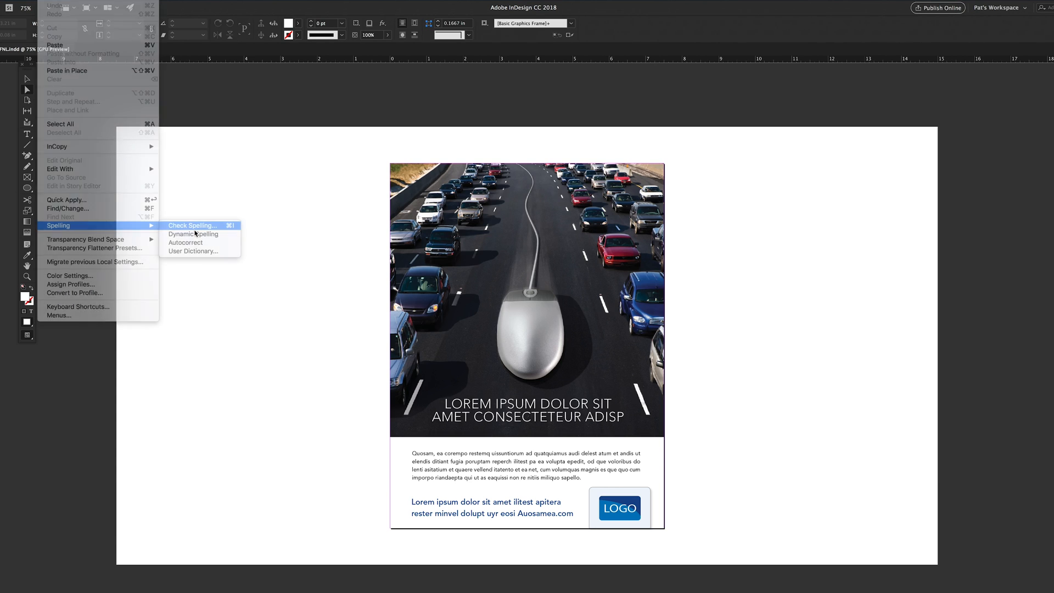
left_click(306, 234)
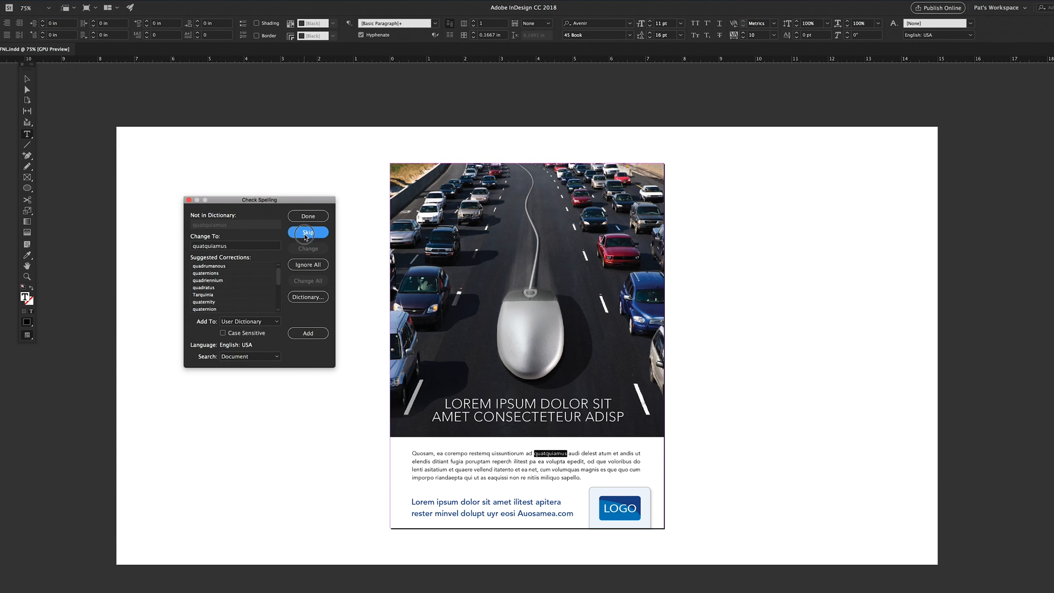
left_click(308, 216)
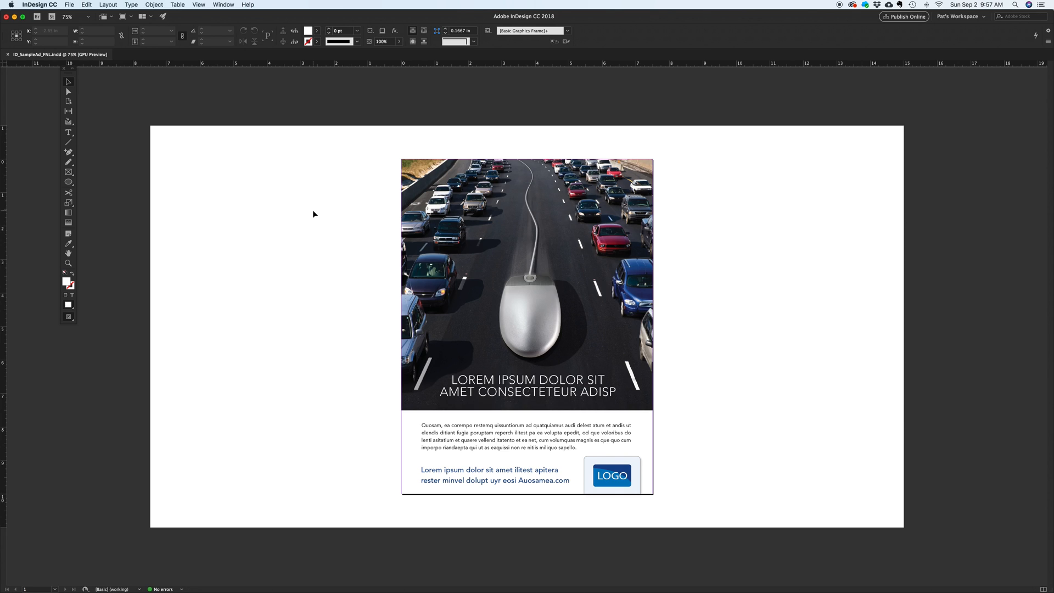
Set the document bleed to 0.125 in on all four sides.
left_click(74, 5)
left_click(105, 187)
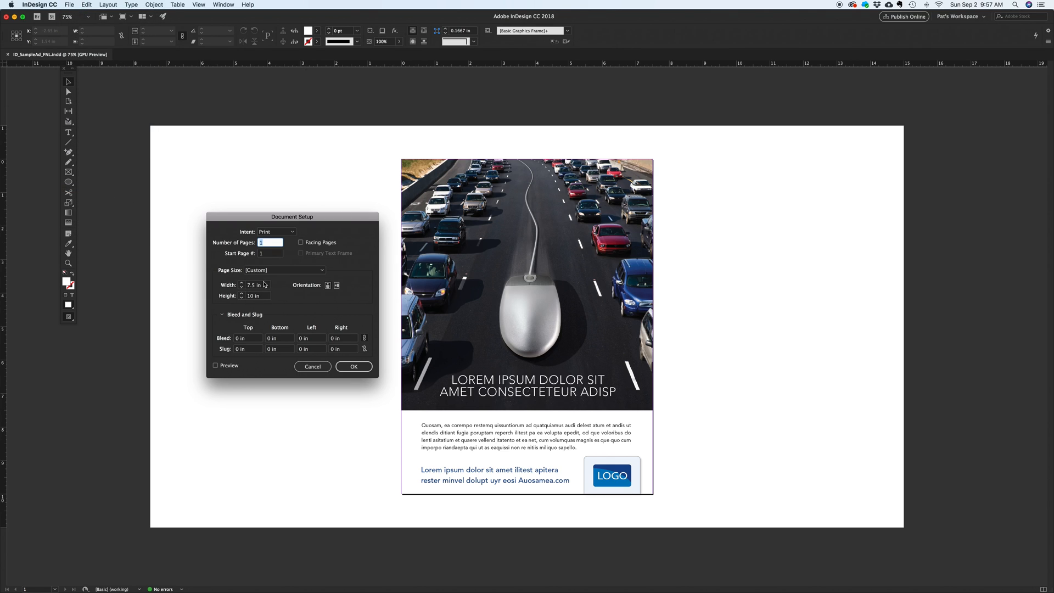
left_click(251, 340)
key("BackSpace")
left_click(365, 338)
left_click(354, 367)
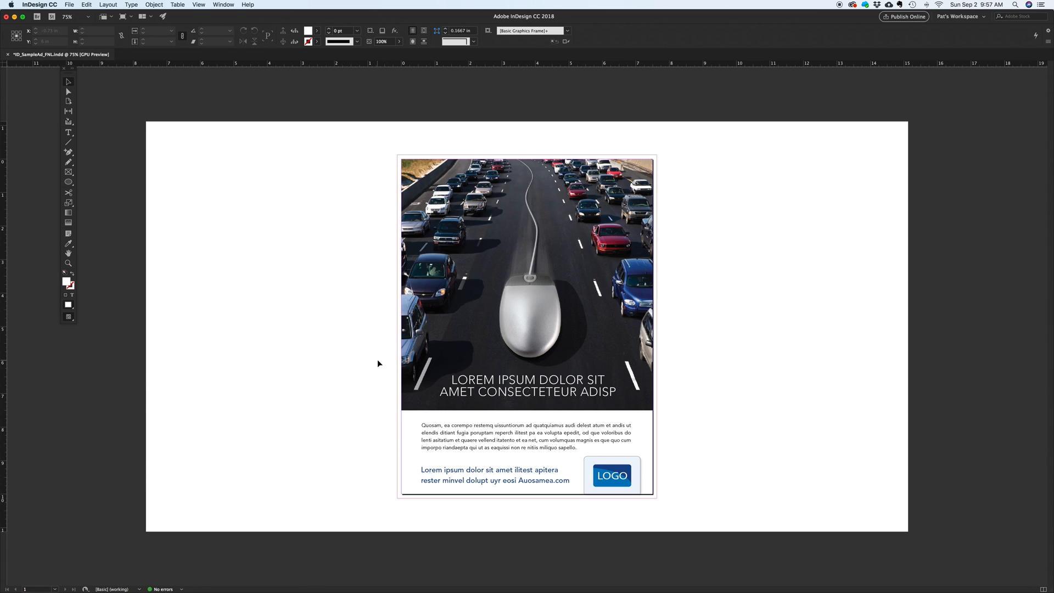
Set the page margins to 0.25 in on all four sides.
left_click(110, 5)
left_click(125, 22)
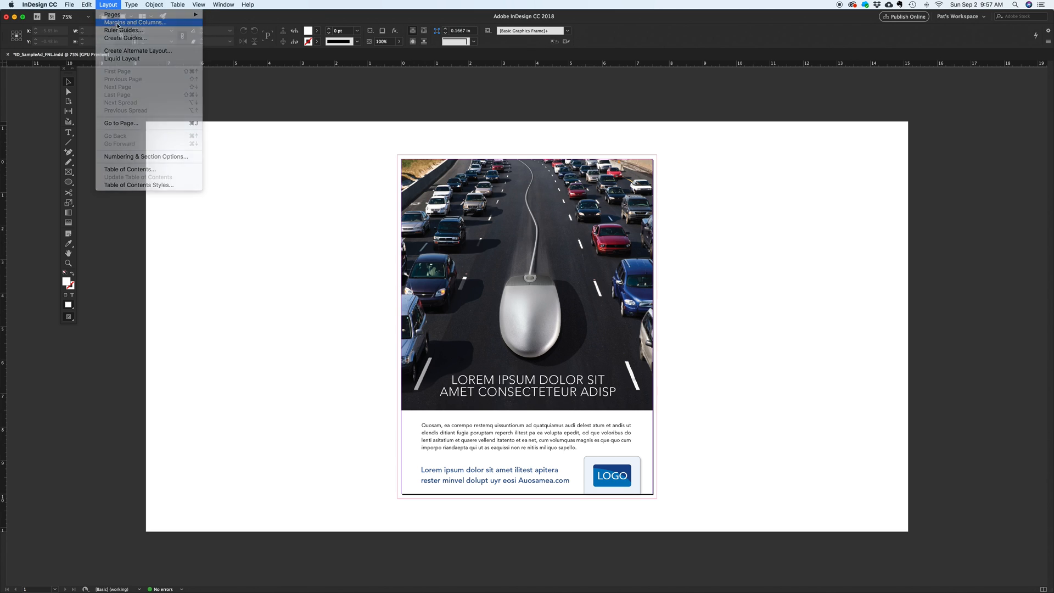
type("0.25")
key("Tab")
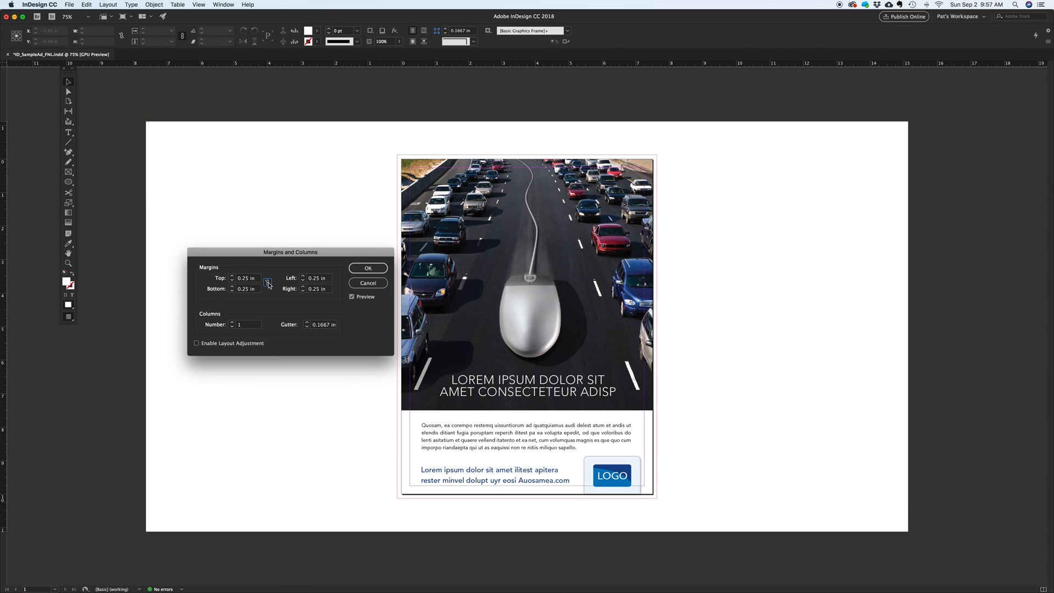
left_click(368, 268)
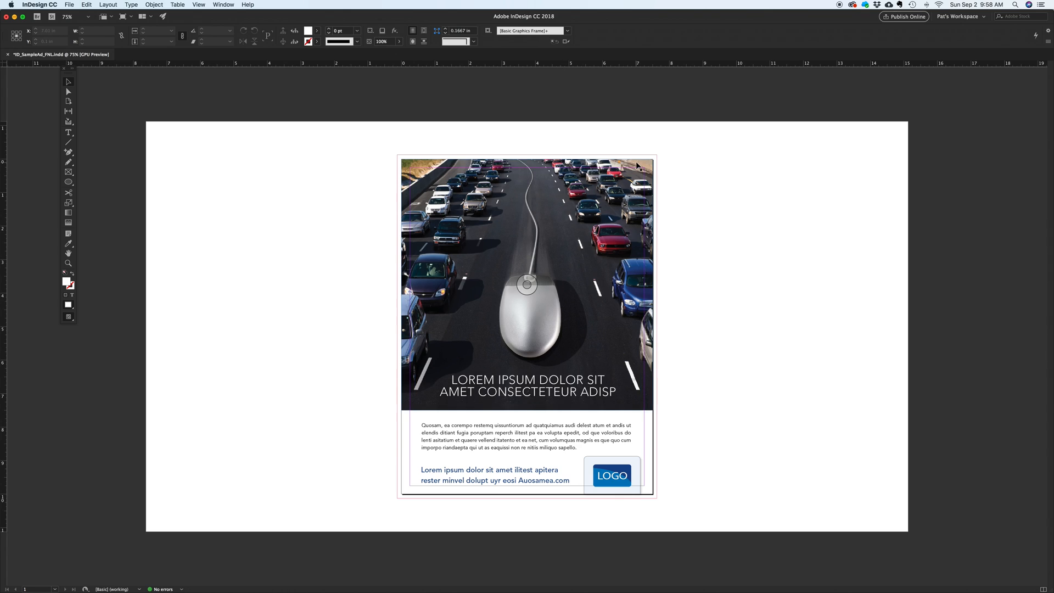
Extend the traffic photo's frame to the bleed guides along the page's top, right and left edges.
left_click(407, 489)
left_click_drag(656, 156, 658, 154)
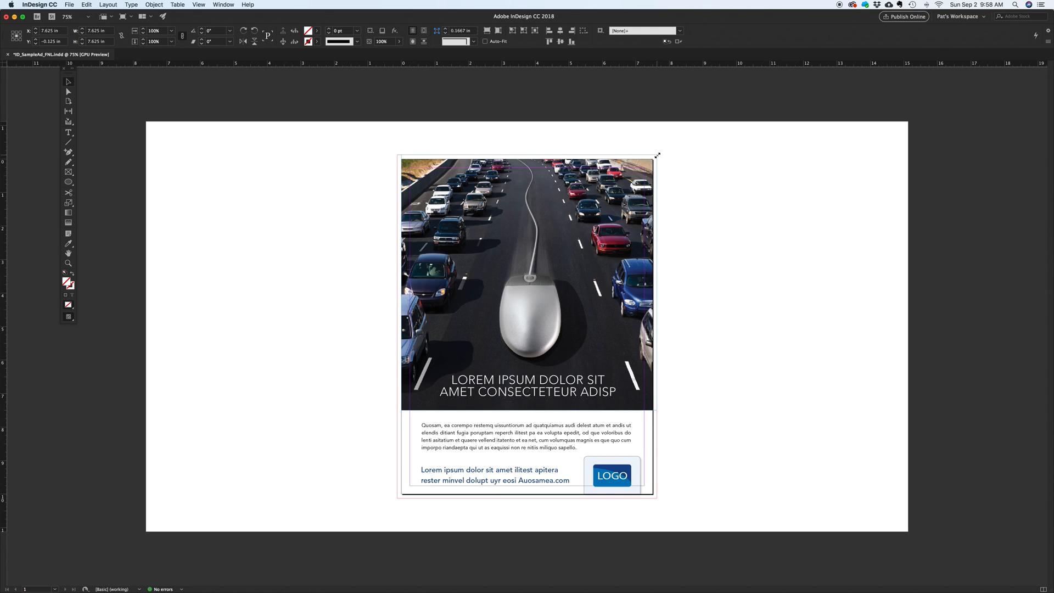
left_click_drag(399, 282, 397, 282)
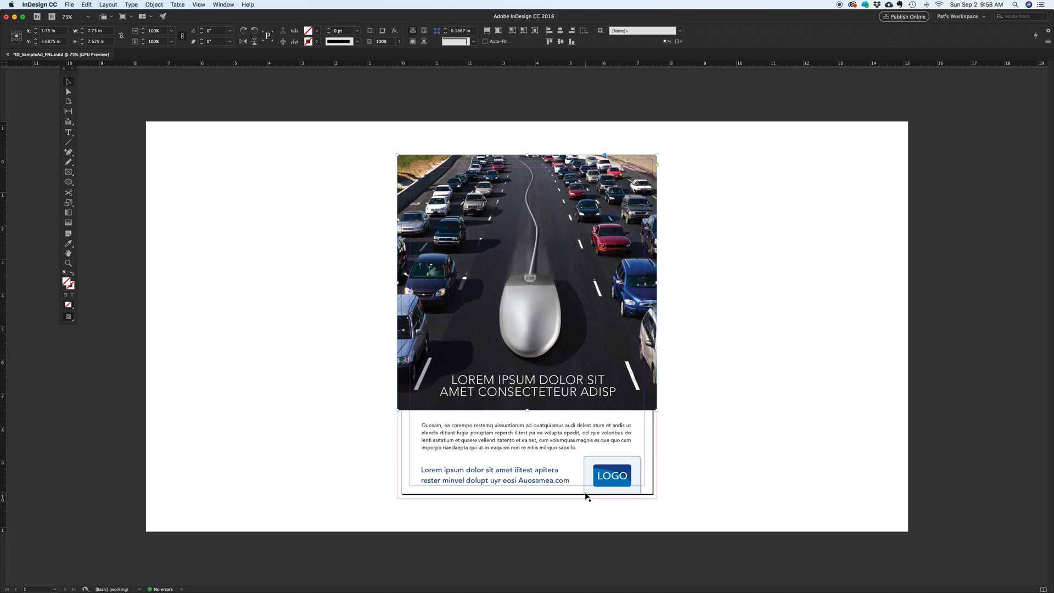
Stretch the bottom edge of the light blue box behind the logo down to the bleed guide and deselect it.
left_click(603, 491)
left_click_drag(612, 495, 612, 498)
left_click(716, 490)
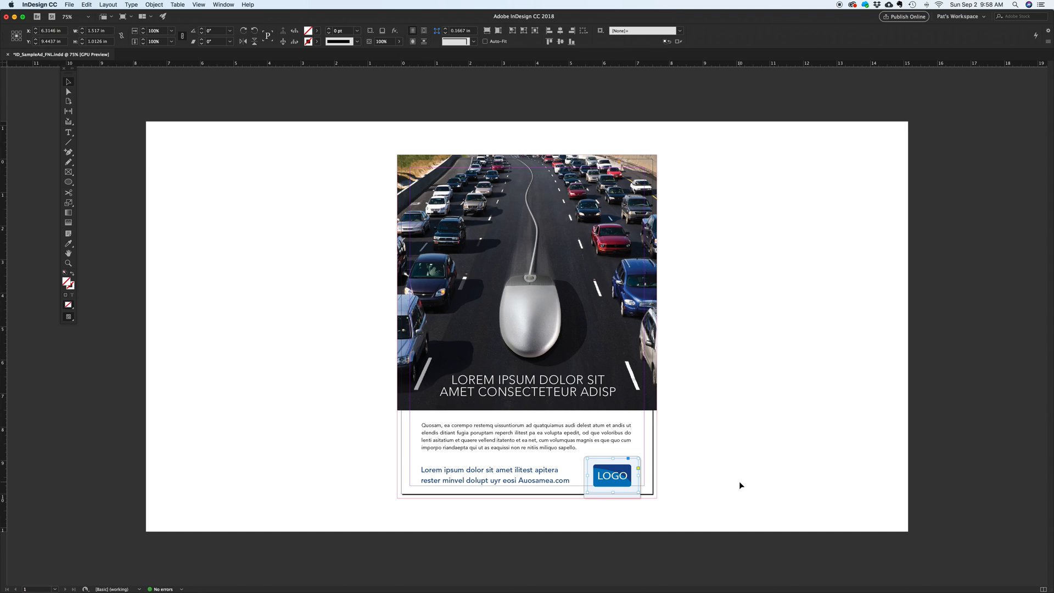
Delete the PANTONE 485 C swatch from the document and check the PANTONE 286 C and blue CMYK swatches.
left_click(223, 4)
mouse_move(321, 61)
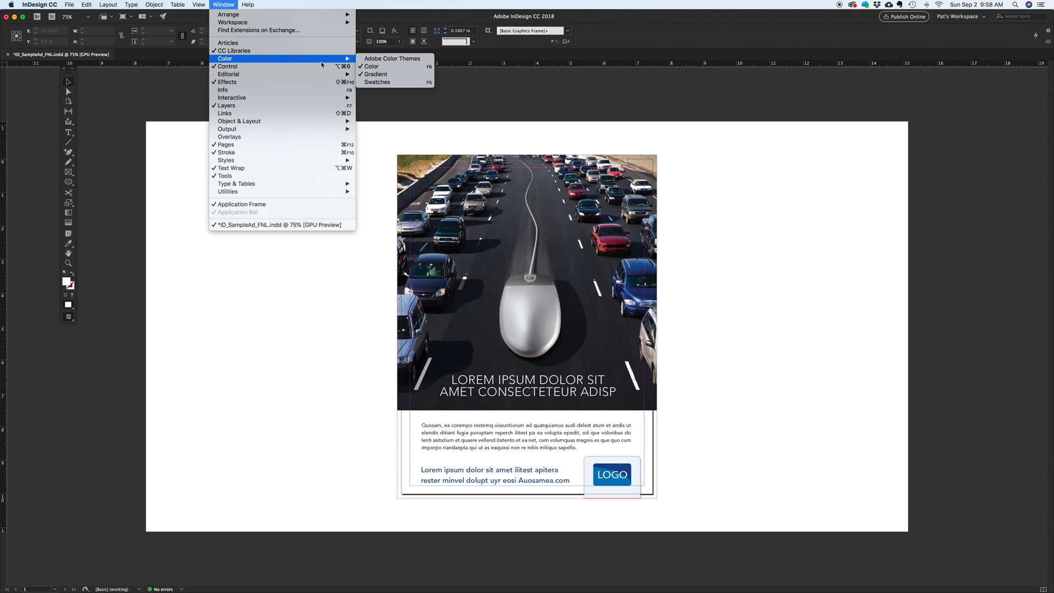
left_click(387, 82)
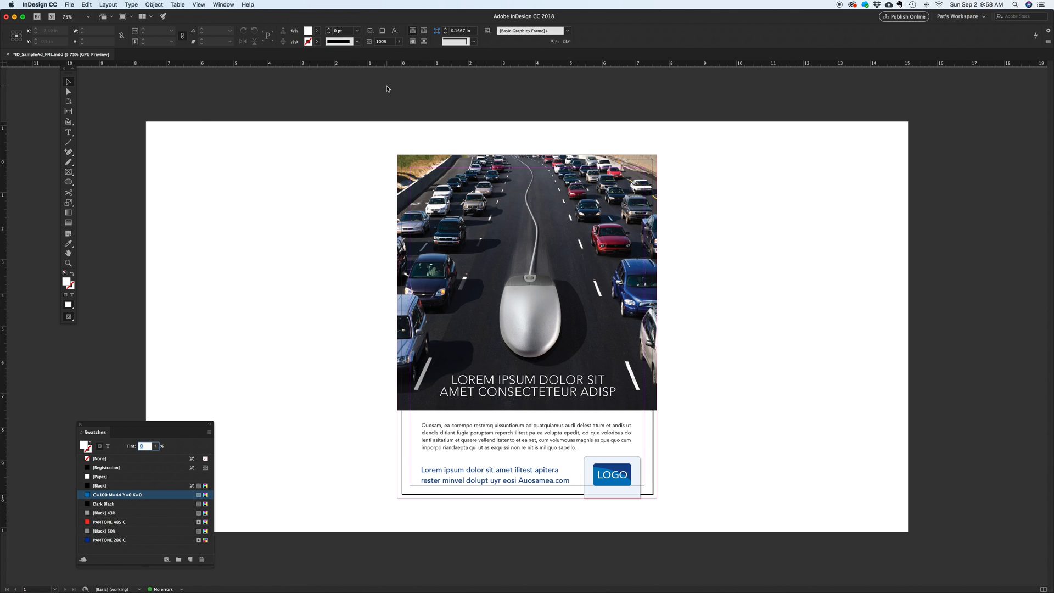
left_click(162, 523)
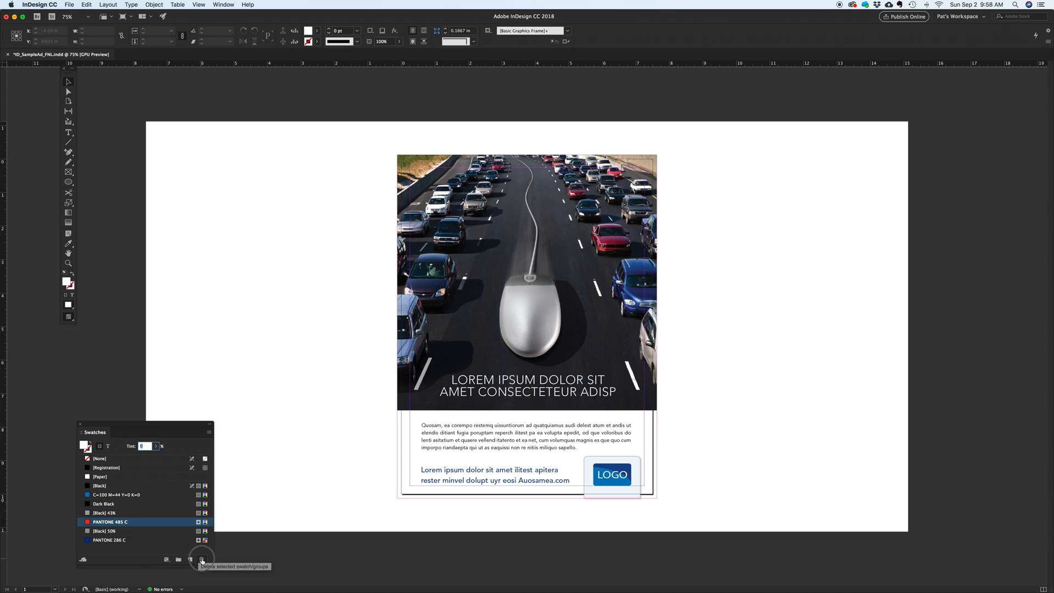
left_click(202, 560)
left_click(143, 533)
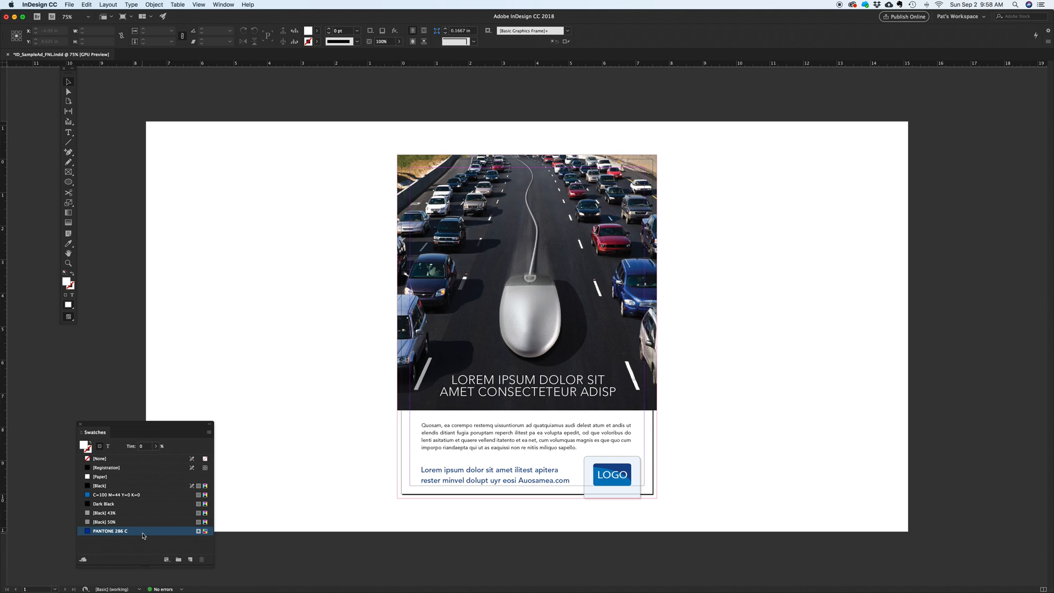
left_click(145, 495)
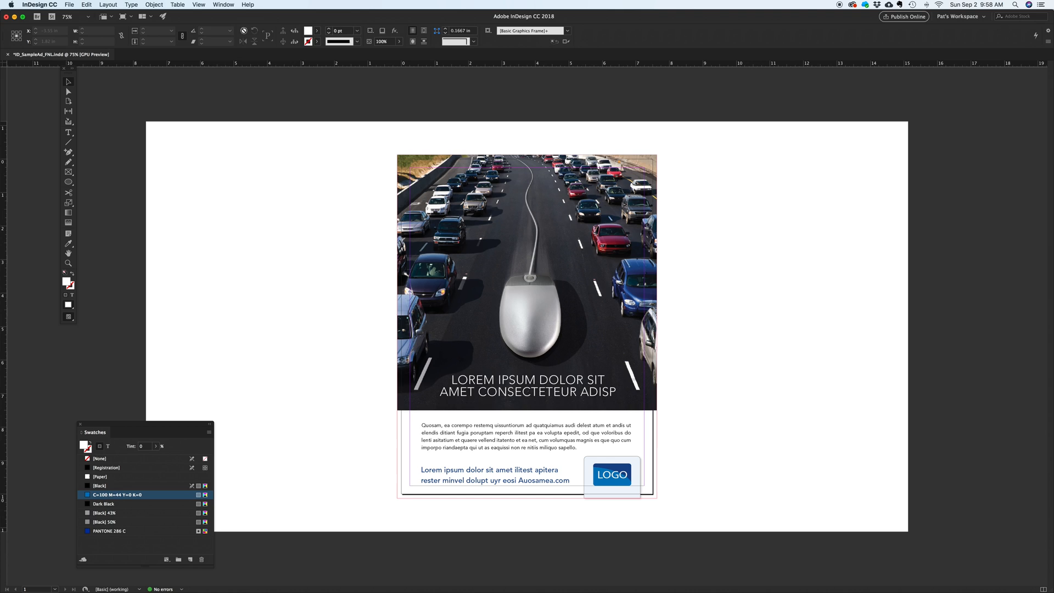
Open both linked files, ID SampleImage.psd and YT Logo.ai, for editing in their original applications.
left_click(223, 4)
left_click(244, 114)
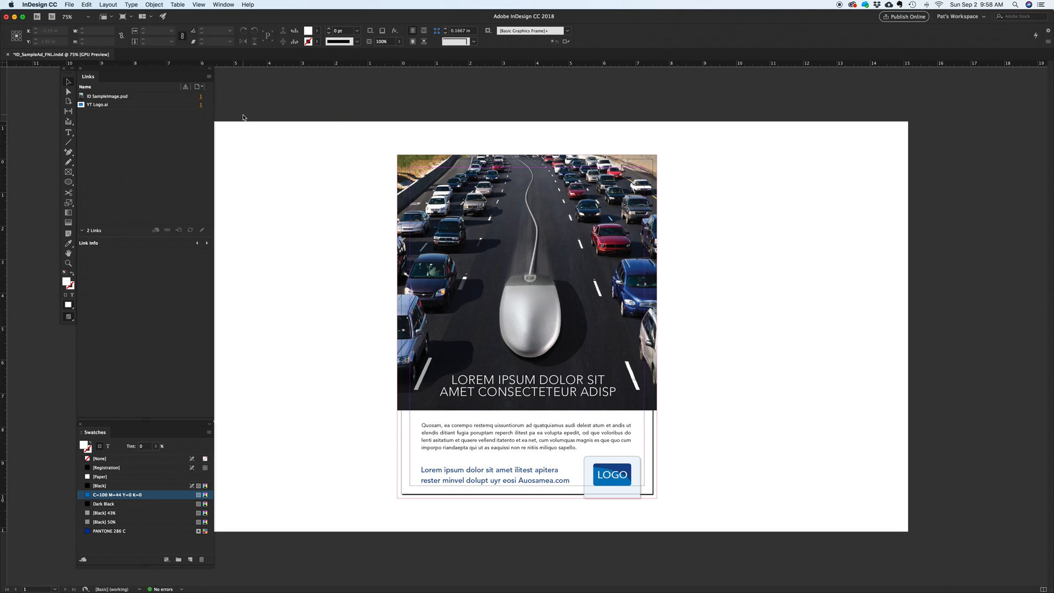
left_click(122, 97)
left_click(112, 105, "shift")
left_click(204, 233)
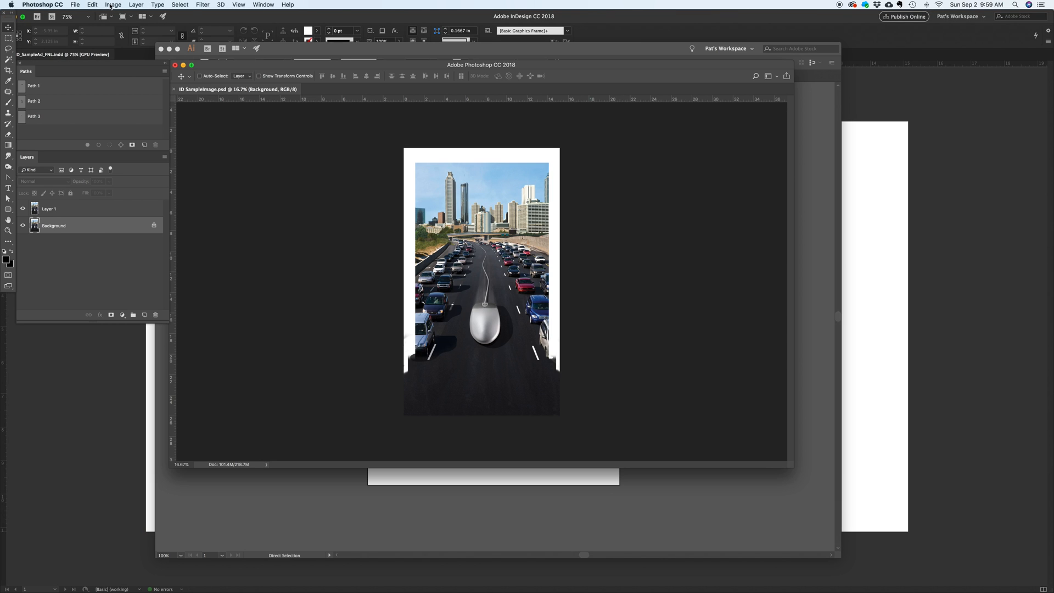
Check the dimensions and resolution of ID SampleImage.psd in Photoshop, and return to InDesign to inspect the placed photo's link information and scale.
left_click(113, 4)
left_click(126, 68)
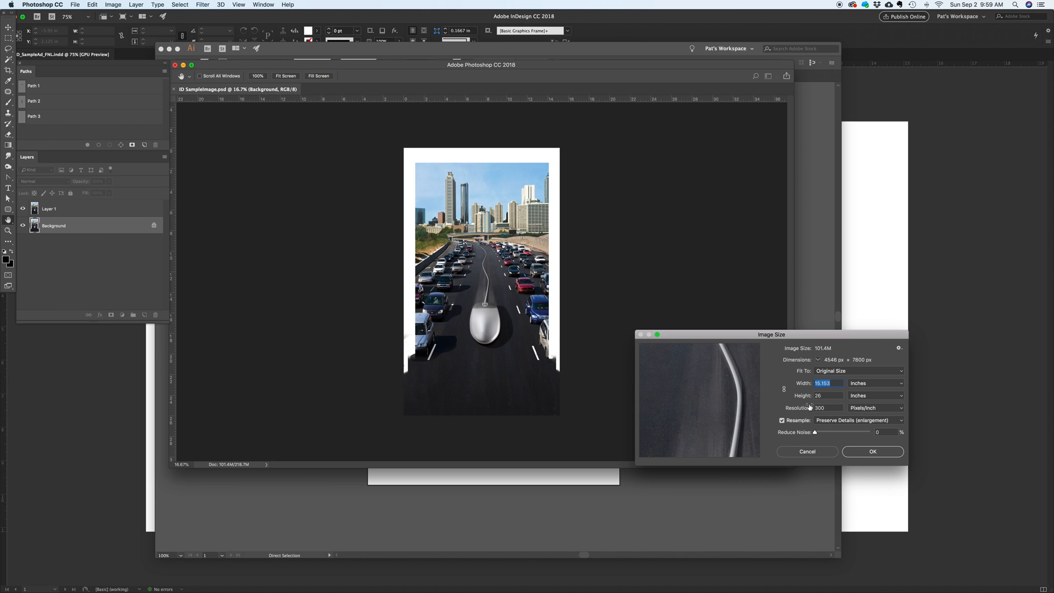
left_click(873, 452)
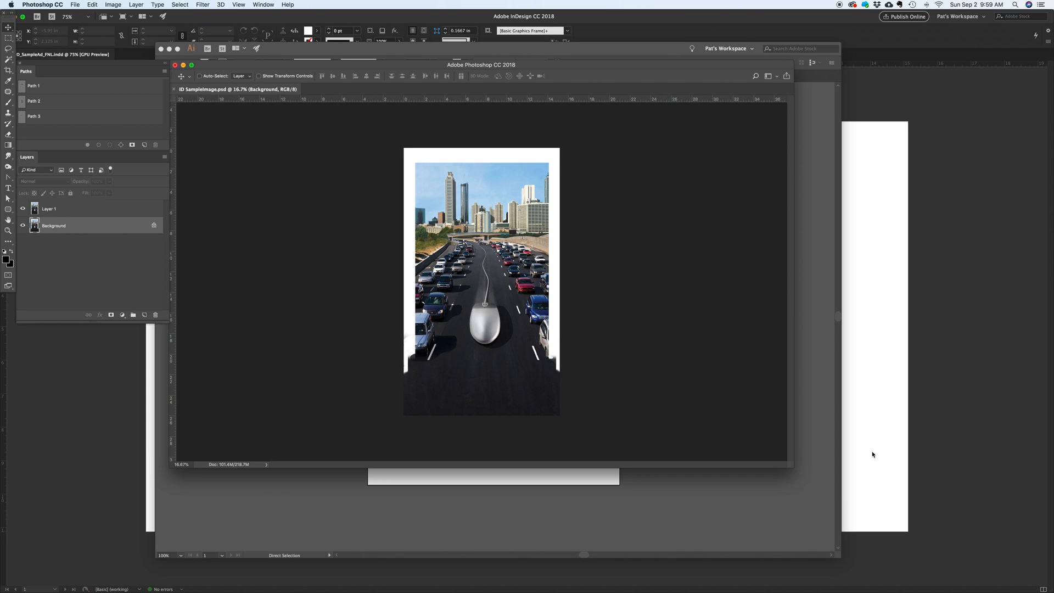
left_click(877, 401)
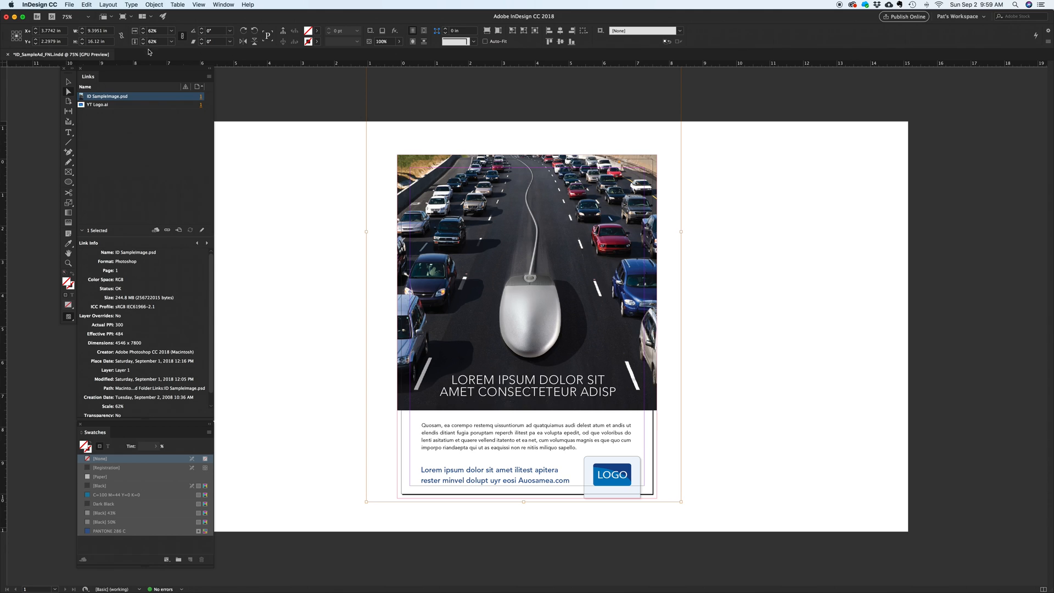
Switch to Photoshop and convert ID SampleImage.psd to CMYK color mode, flattening its layers.
key("super+Tab")
left_click(113, 5)
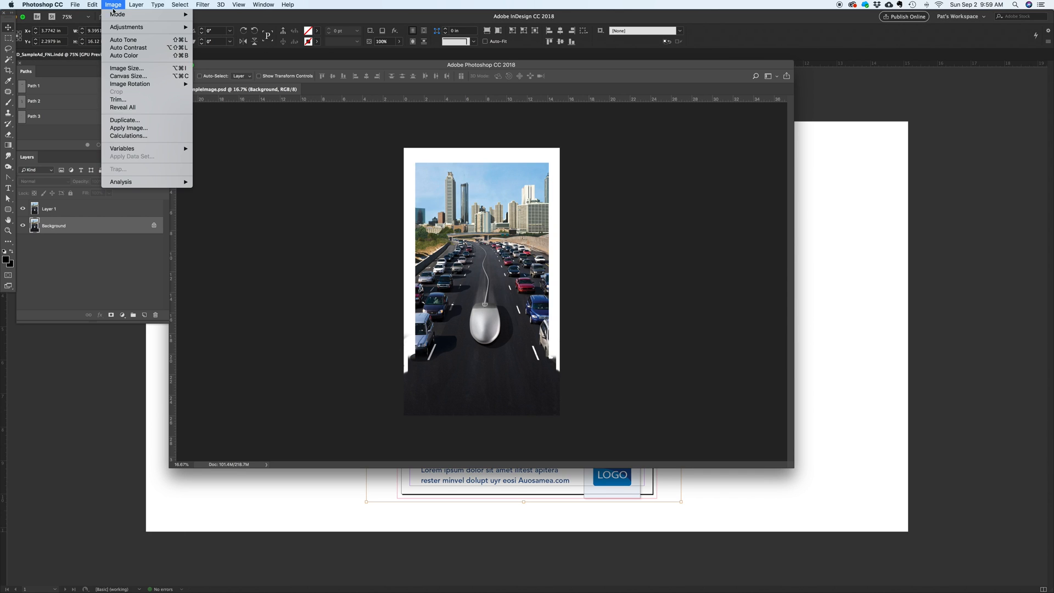
mouse_move(117, 15)
left_click(219, 56)
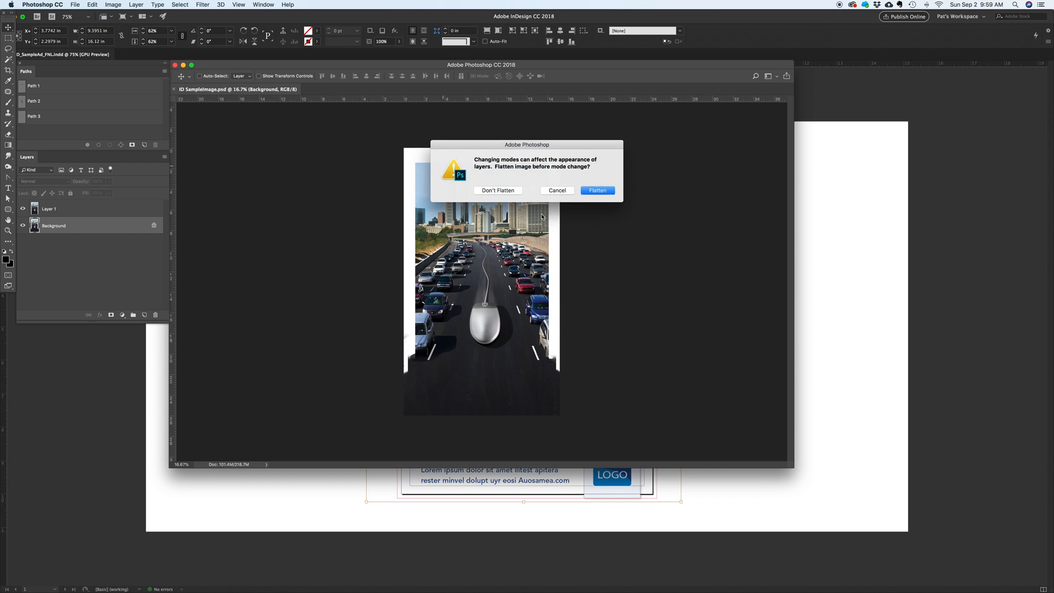
left_click(598, 191)
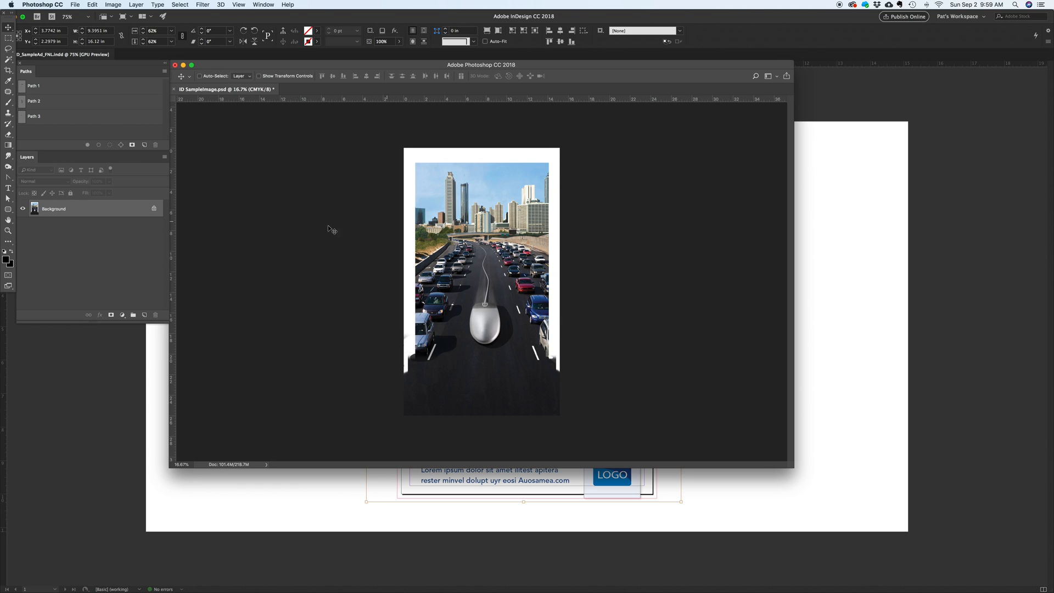
Delete all three paths from the ID SampleImage.psd document.
left_click(105, 87)
left_click(105, 117, "shift")
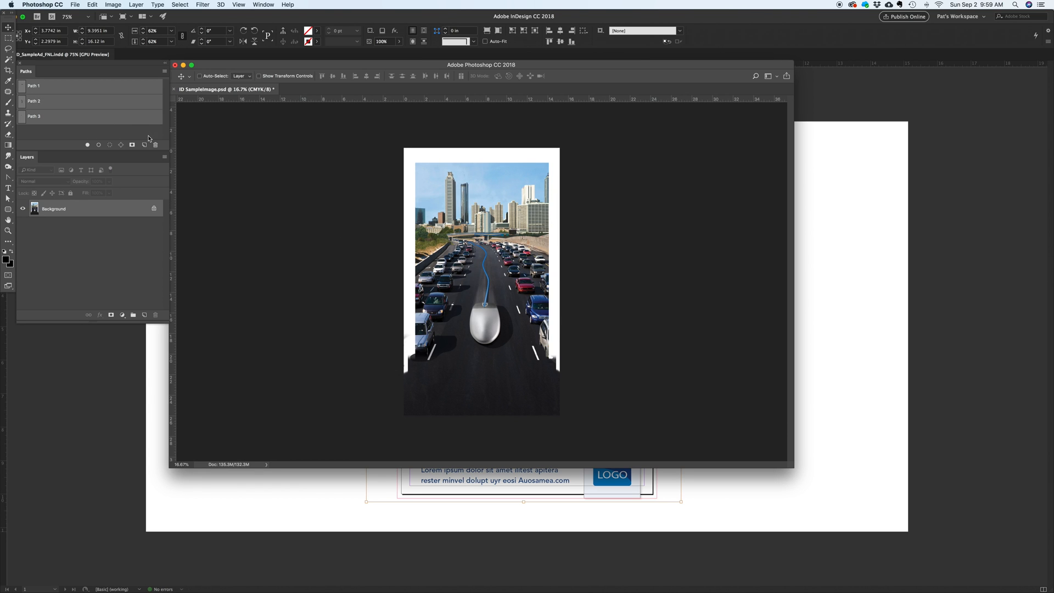
left_click(156, 145)
left_click(588, 192)
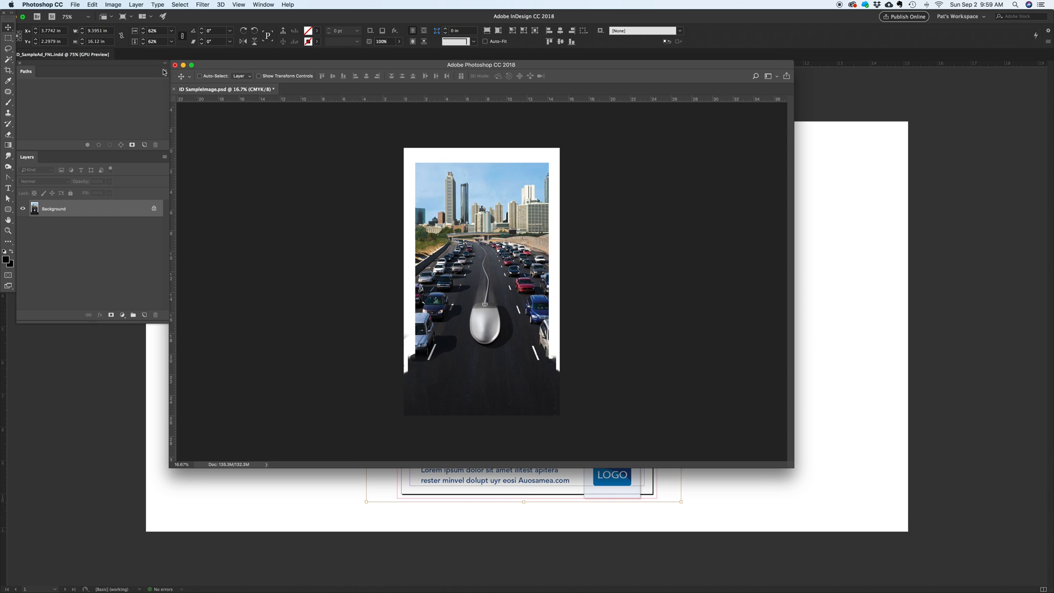
Save the flattened CMYK photo as a TIFF, ID SampleImage.tif, in the package's Links folder.
left_click(75, 4)
left_click(90, 90)
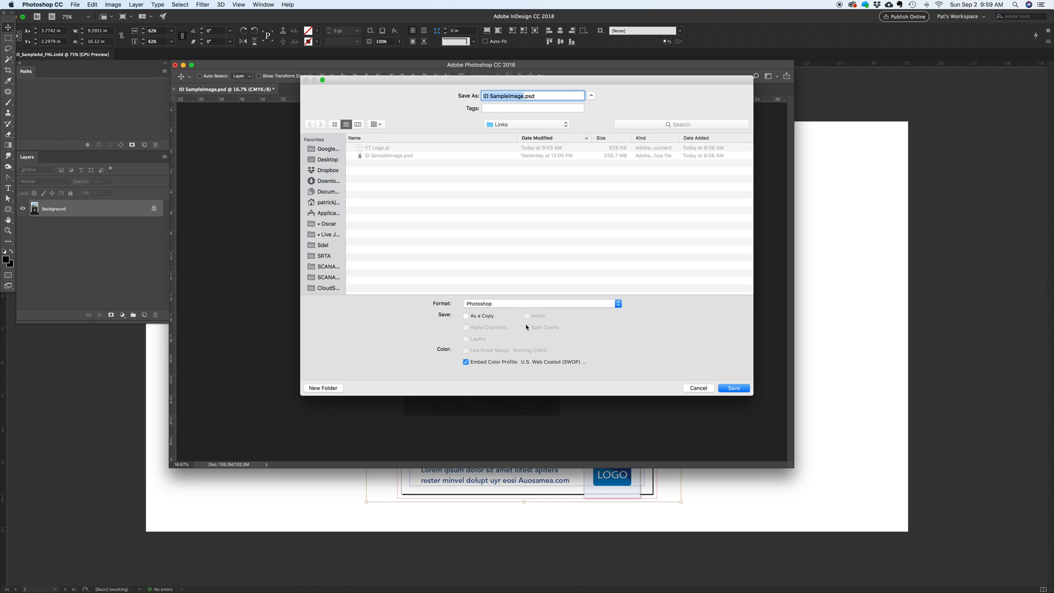
left_click(526, 307)
left_click(536, 376)
key("Return")
left_click(631, 240)
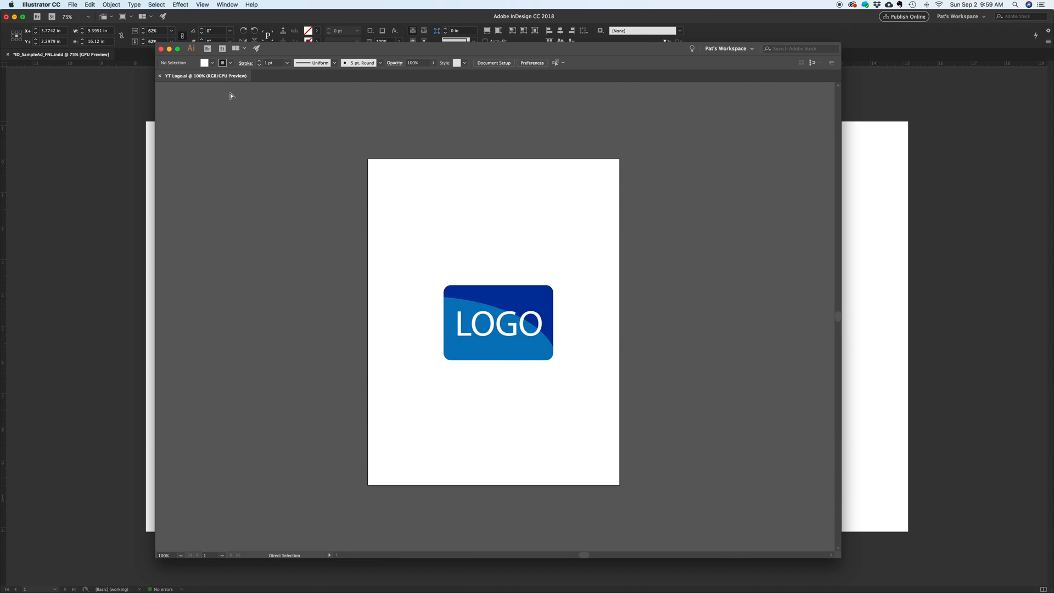
In Illustrator, change the document color mode of YT Logo.ai to CMYK.
left_click(71, 4)
mouse_move(132, 188)
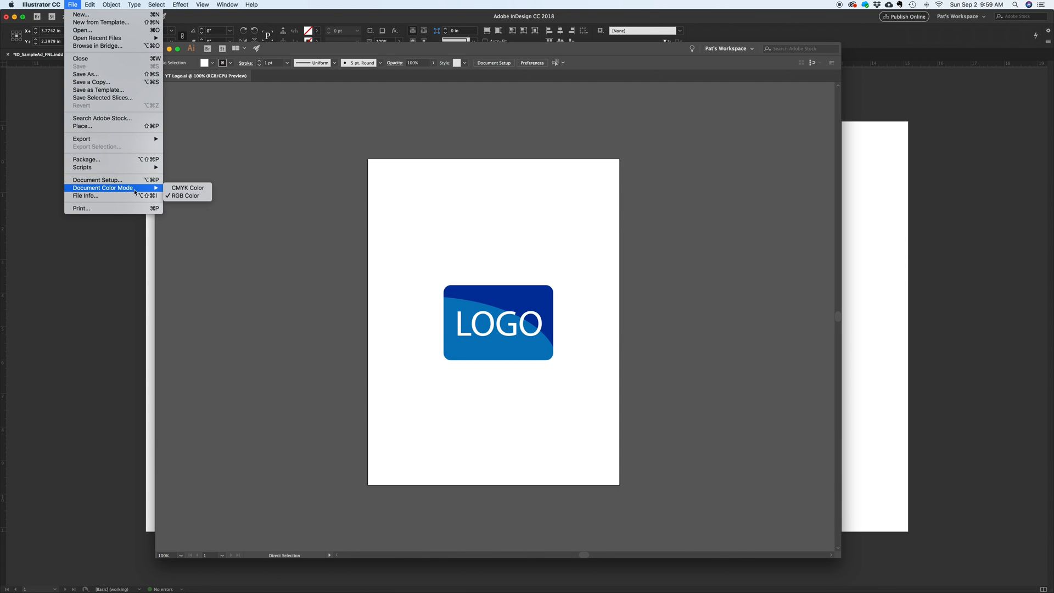
left_click(186, 189)
Convert the logo's PANTONE 286 C swatch to a CMYK process color and rename it 286 CMYK.
left_click(227, 4)
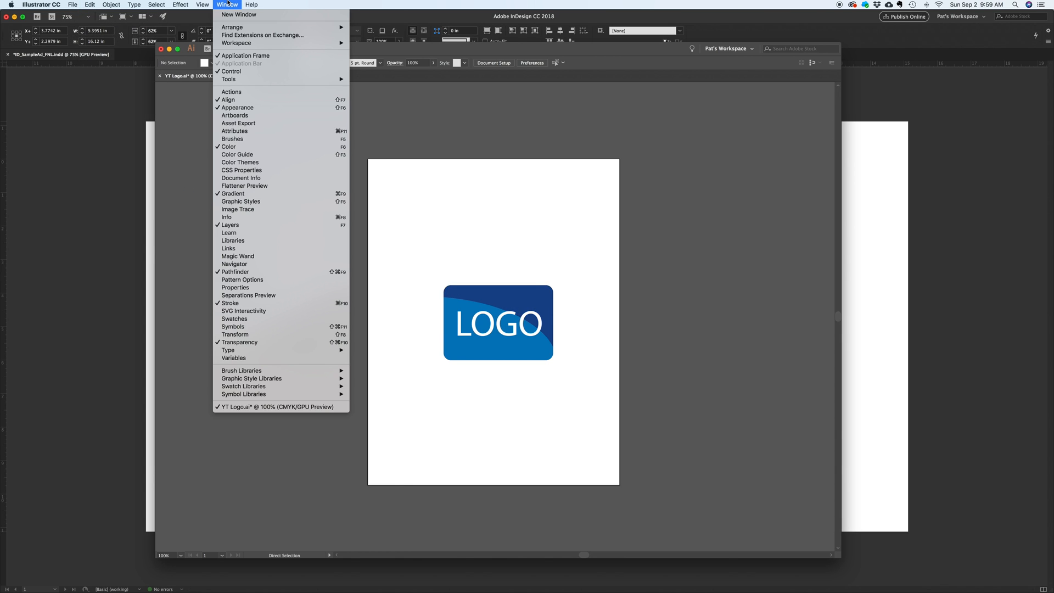
left_click(270, 319)
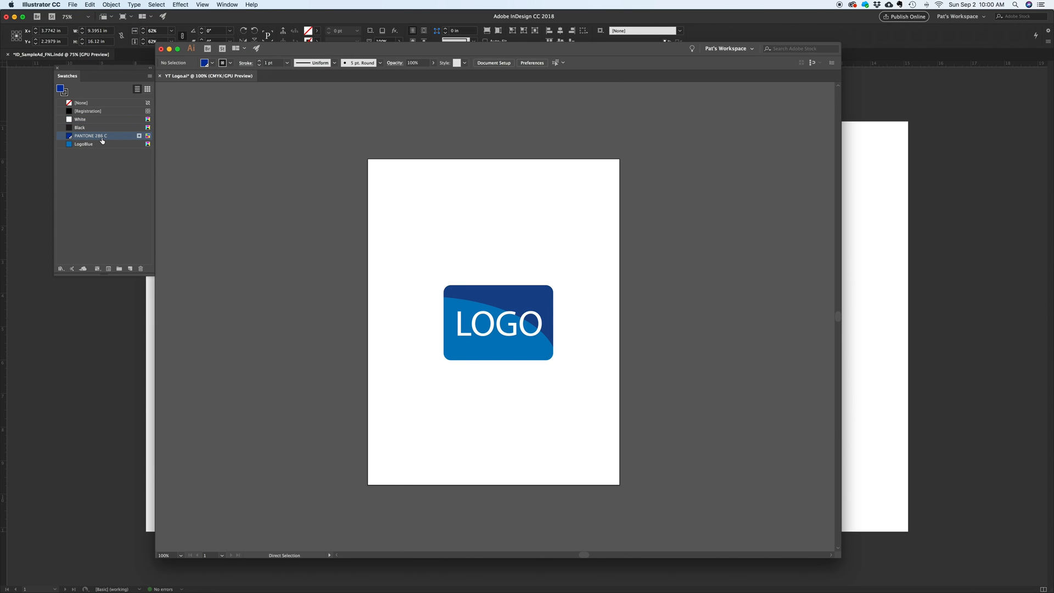
double_click(102, 140)
left_click(115, 338)
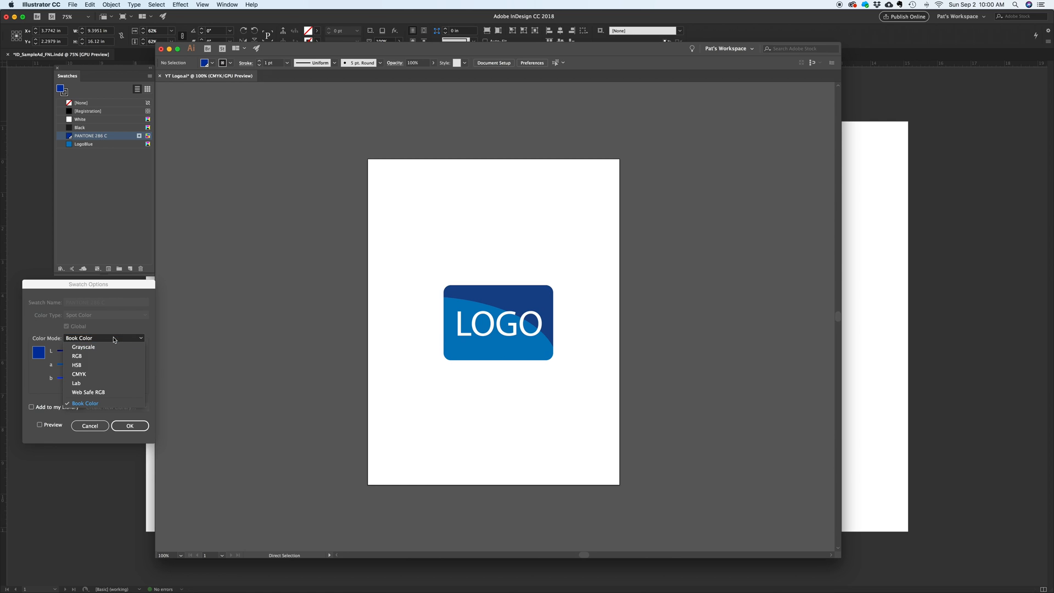
left_click(110, 375)
left_click(104, 315)
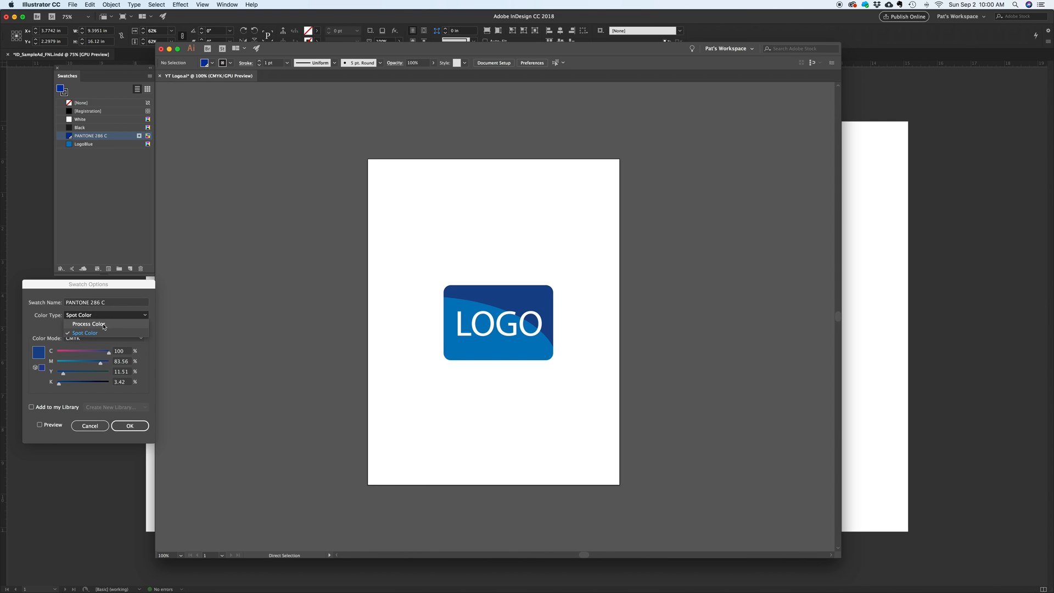
left_click(103, 325)
left_click(103, 302)
left_click_drag(102, 302, 65, 304)
type("286 CMYK")
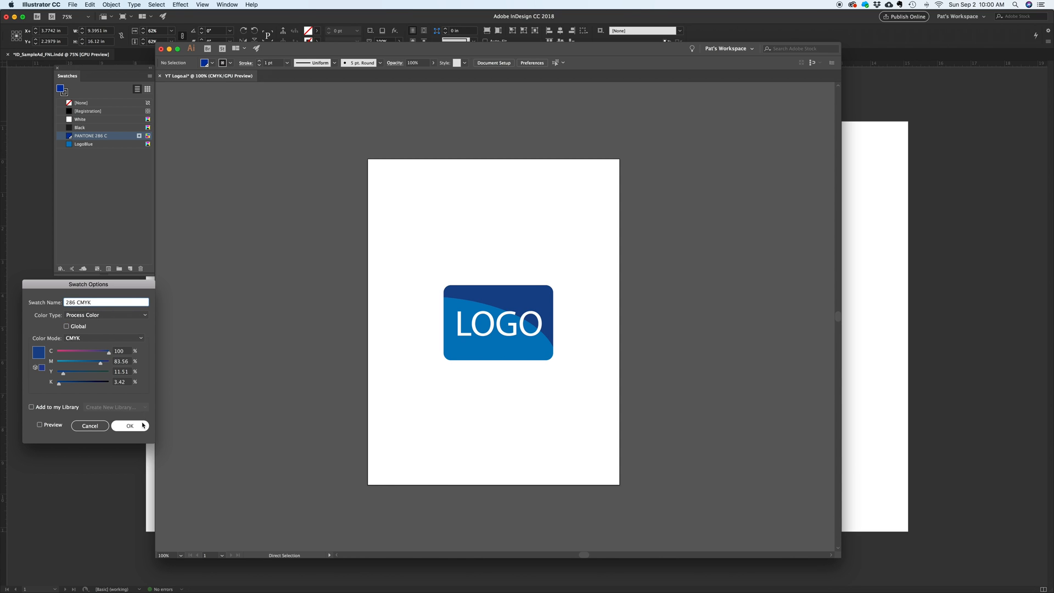
left_click(130, 426)
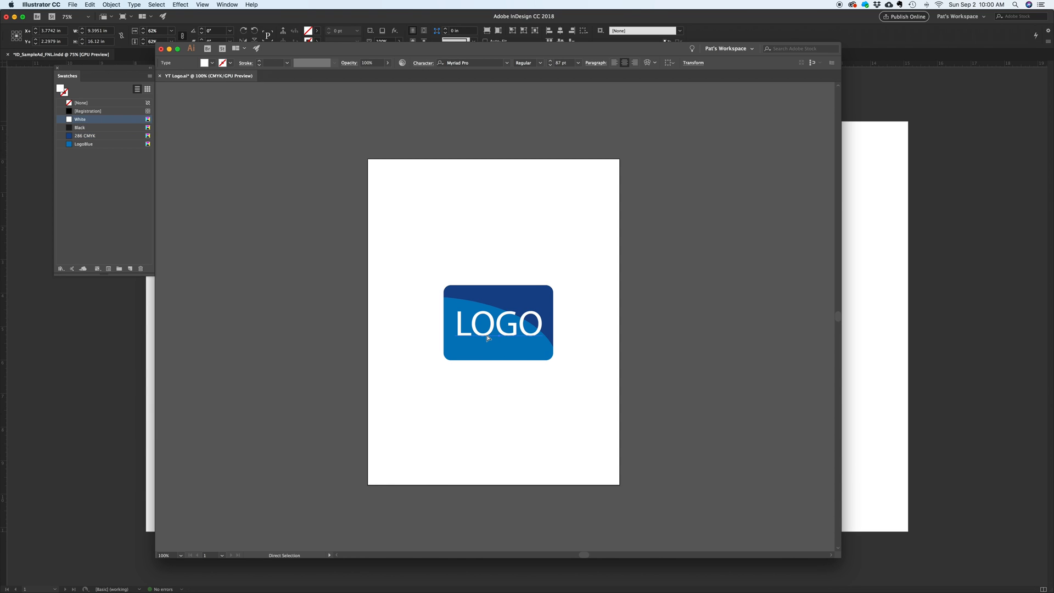
Convert the LOGO text to outlines and deselect it.
left_click(134, 5)
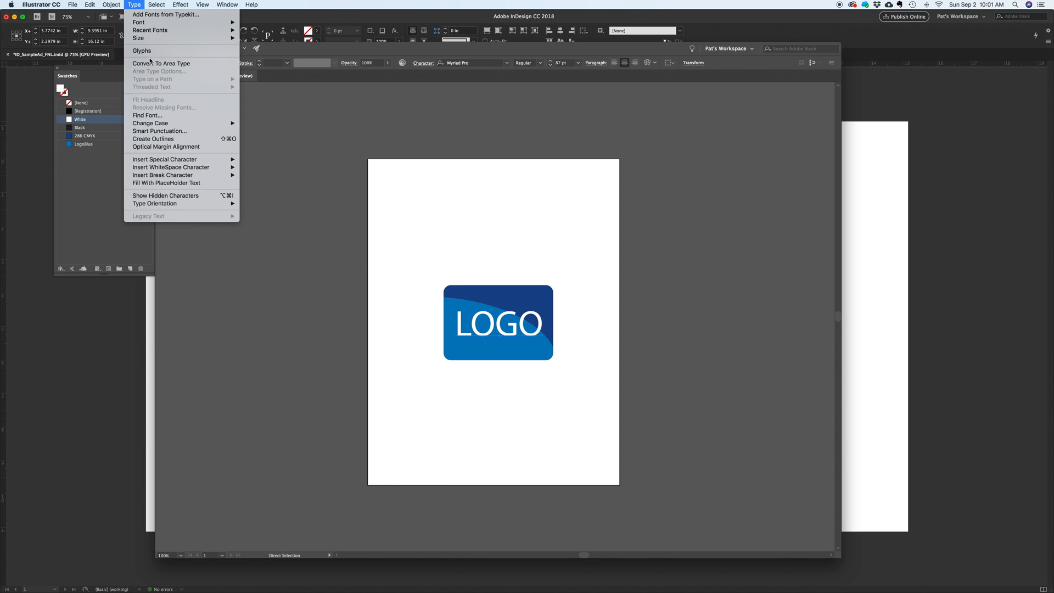
left_click(160, 139)
left_click(430, 368)
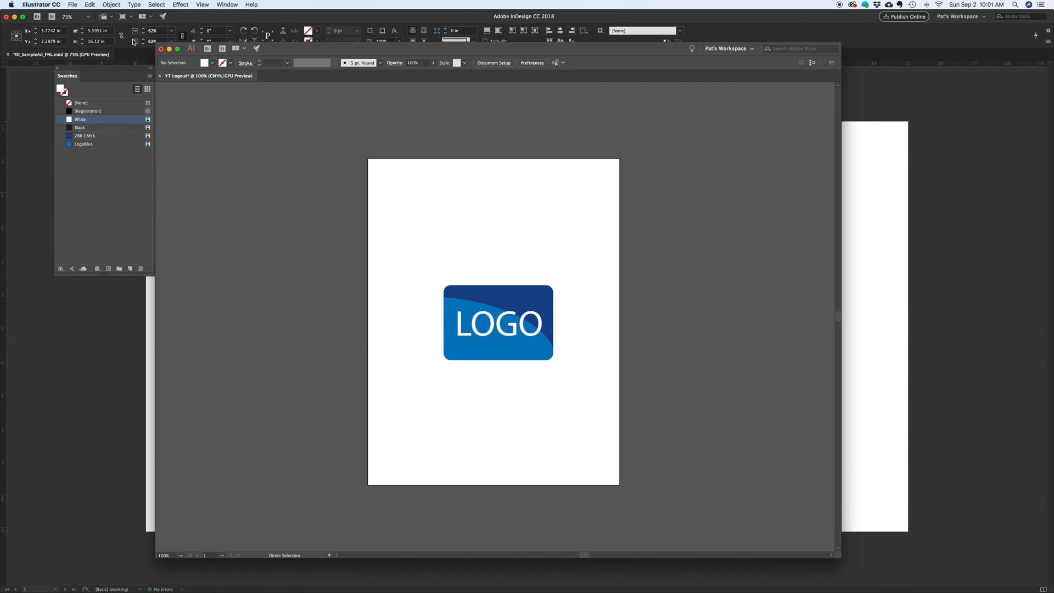
Save the logo as a new Illustrator file named YT Logo_FNL.ai in the Links folder.
left_click(71, 5)
left_click(91, 74)
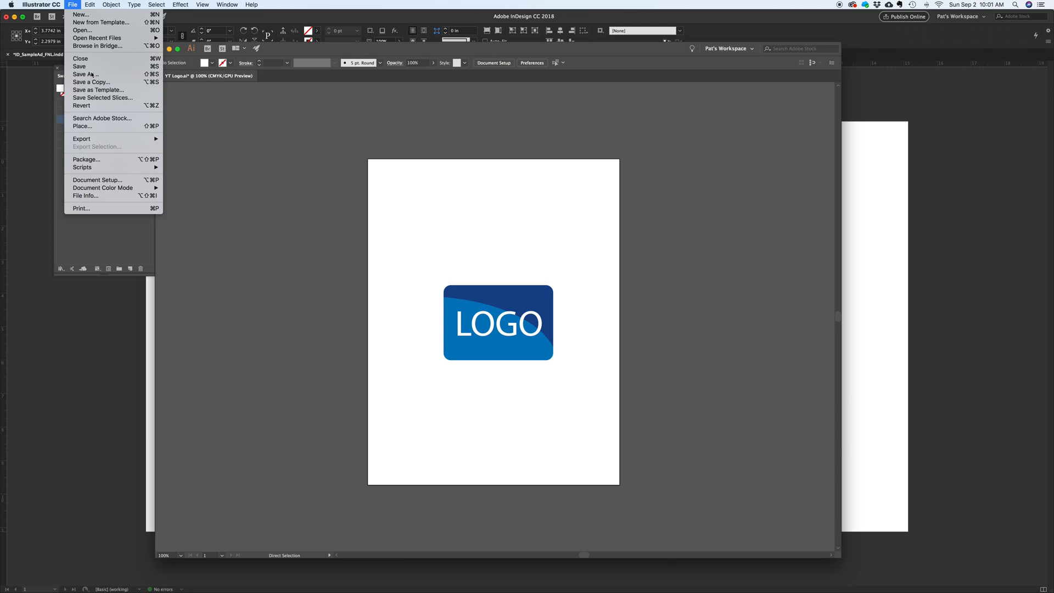
key("Right")
type("_FNL")
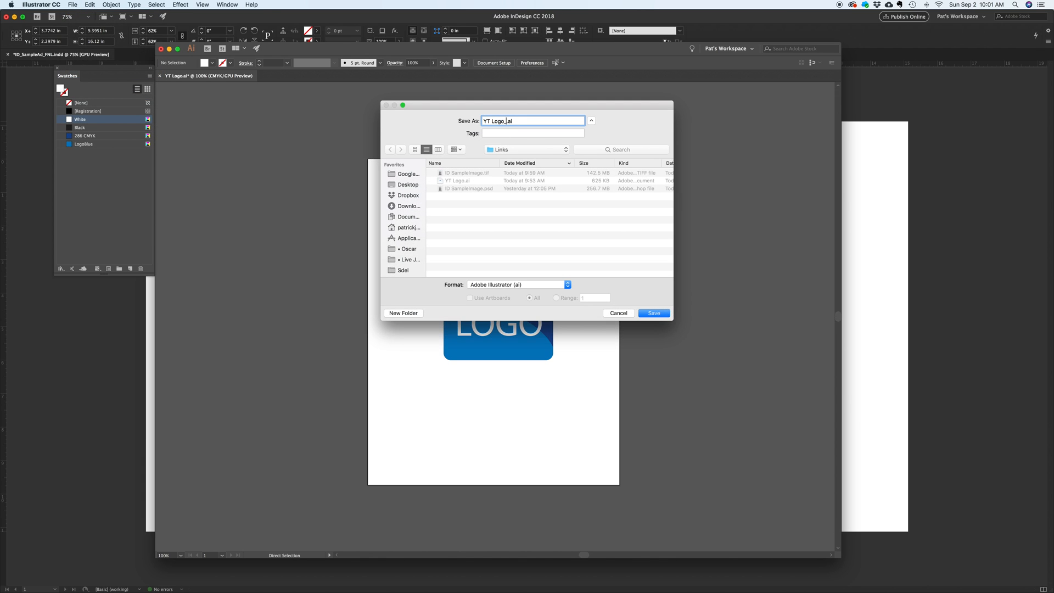
left_click(653, 314)
left_click(184, 303)
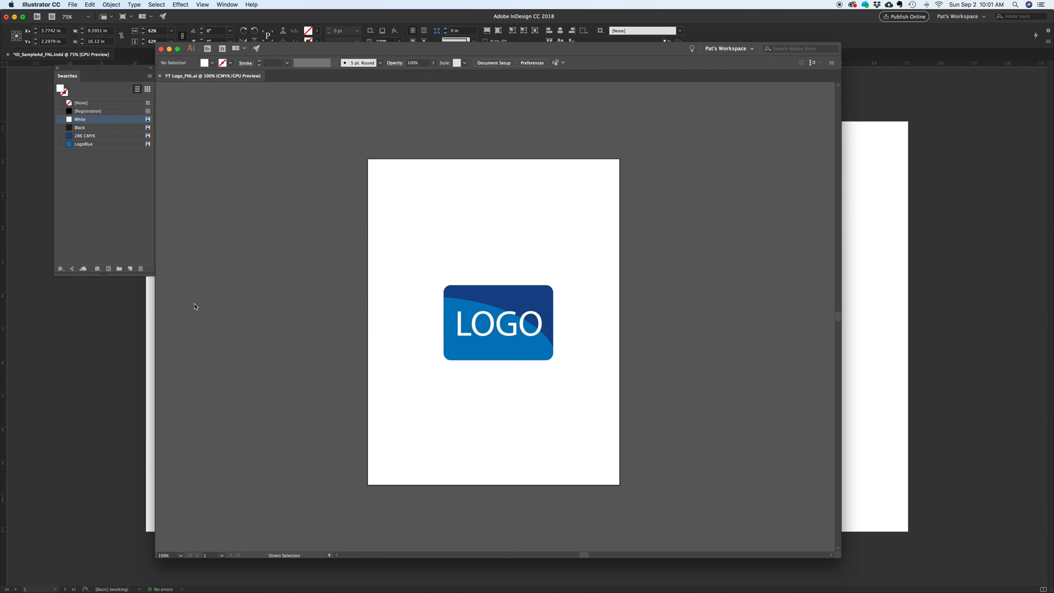
Return to InDesign and relink the photo to ID SampleImage.tif and the logo to YT Logo_FNL.ai from the package's Links folder.
left_click(138, 284)
left_click(107, 98)
left_click(106, 105, "shift")
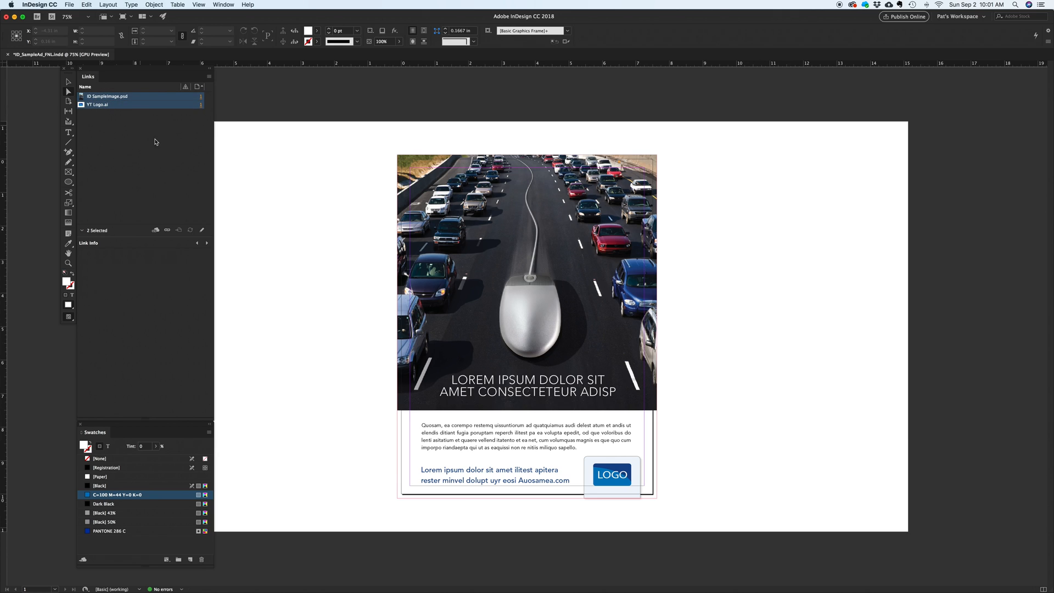
left_click(168, 230)
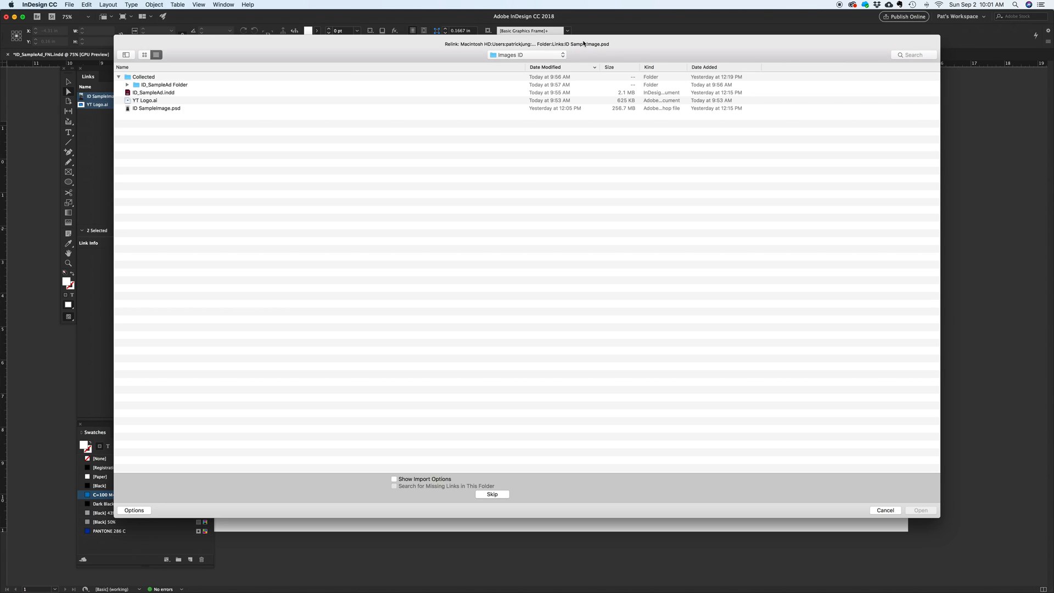
double_click(148, 84)
double_click(139, 77)
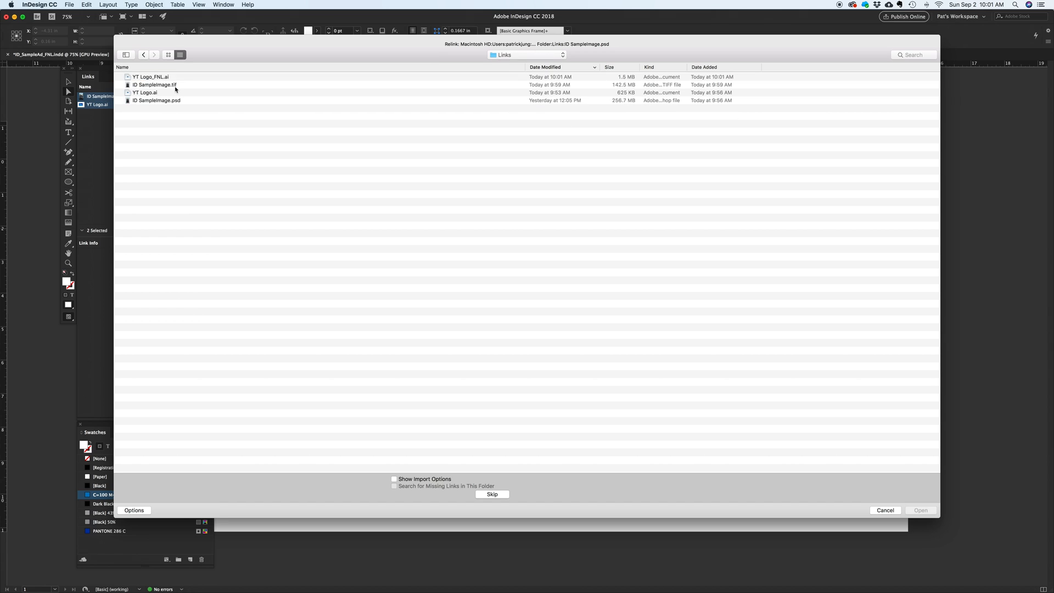
left_click(176, 87)
key("Return")
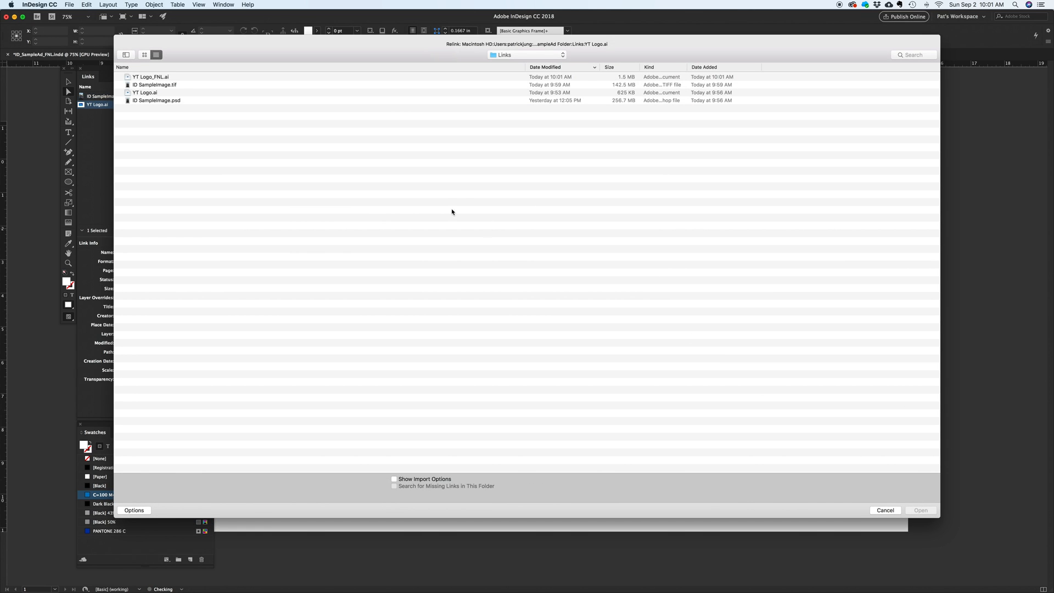
left_click(168, 78)
left_click(921, 510)
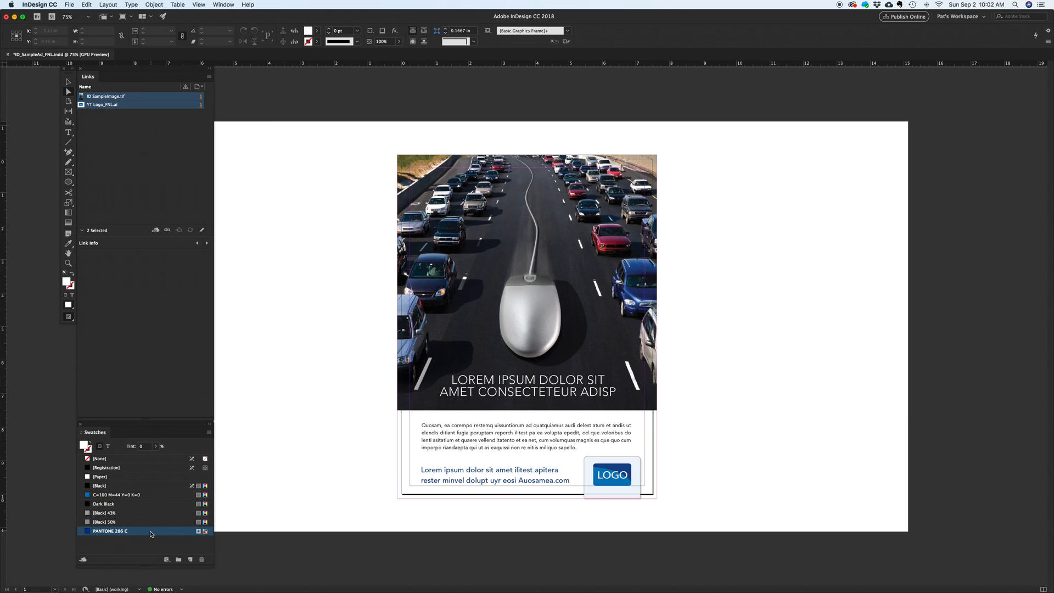
Convert the document's PANTONE 286 C swatch to a CMYK process color named with its color value.
double_click(151, 532)
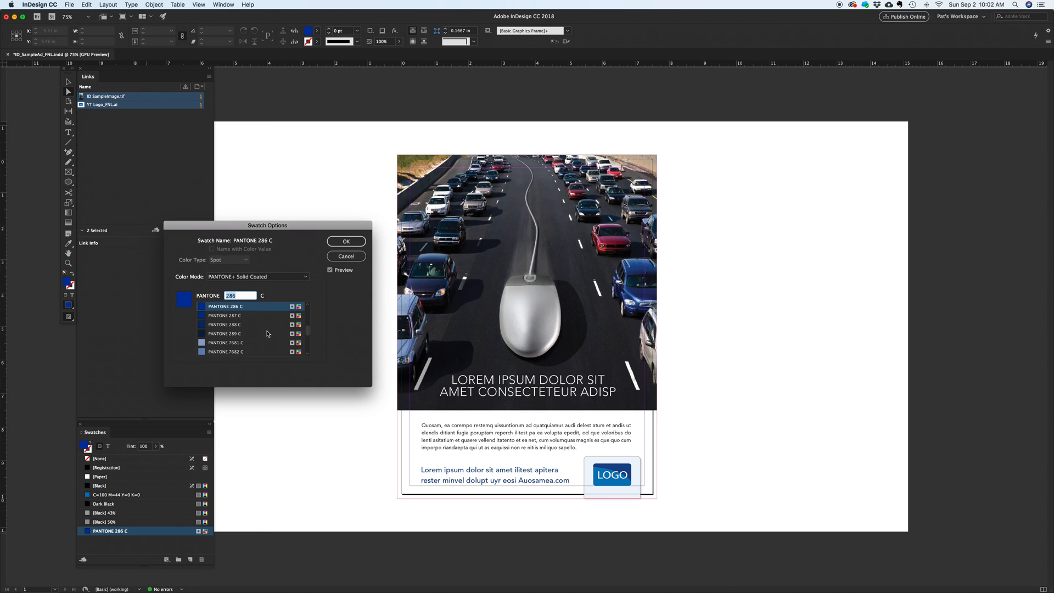
left_click(269, 277)
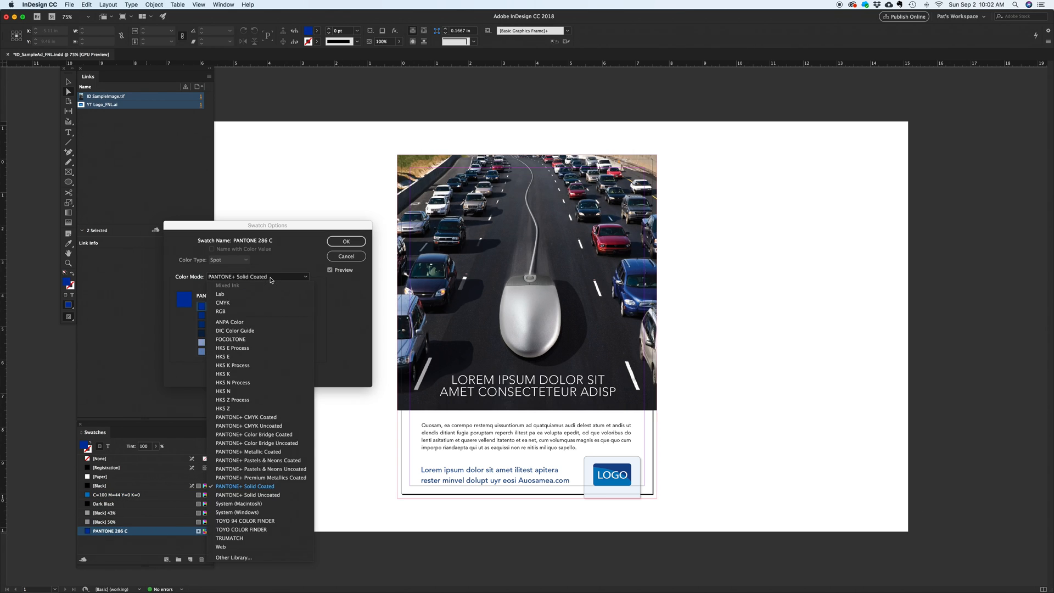
left_click(267, 308)
left_click(231, 261)
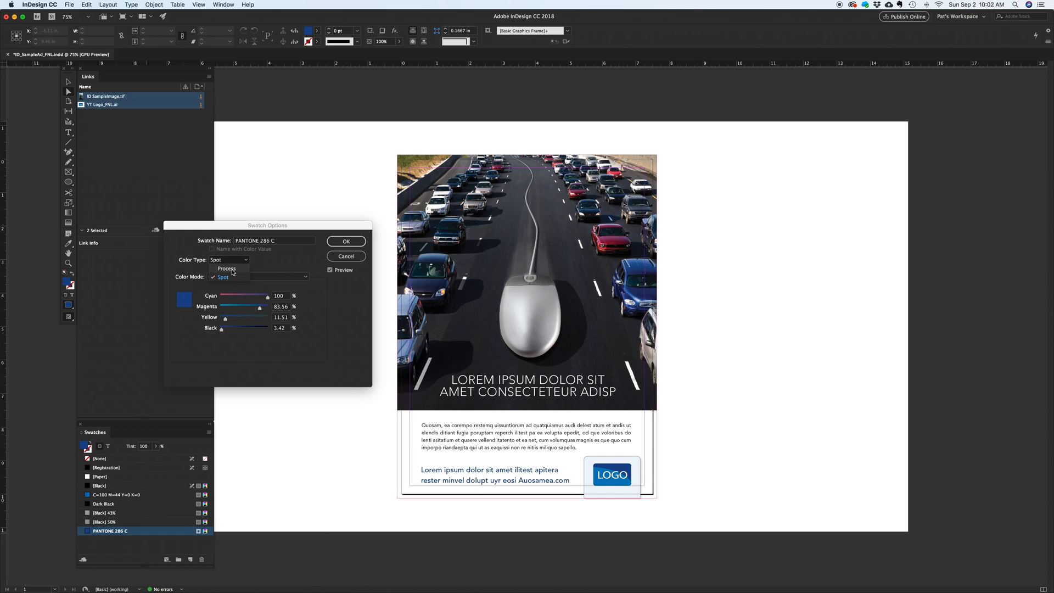
left_click(227, 269)
left_click(212, 248)
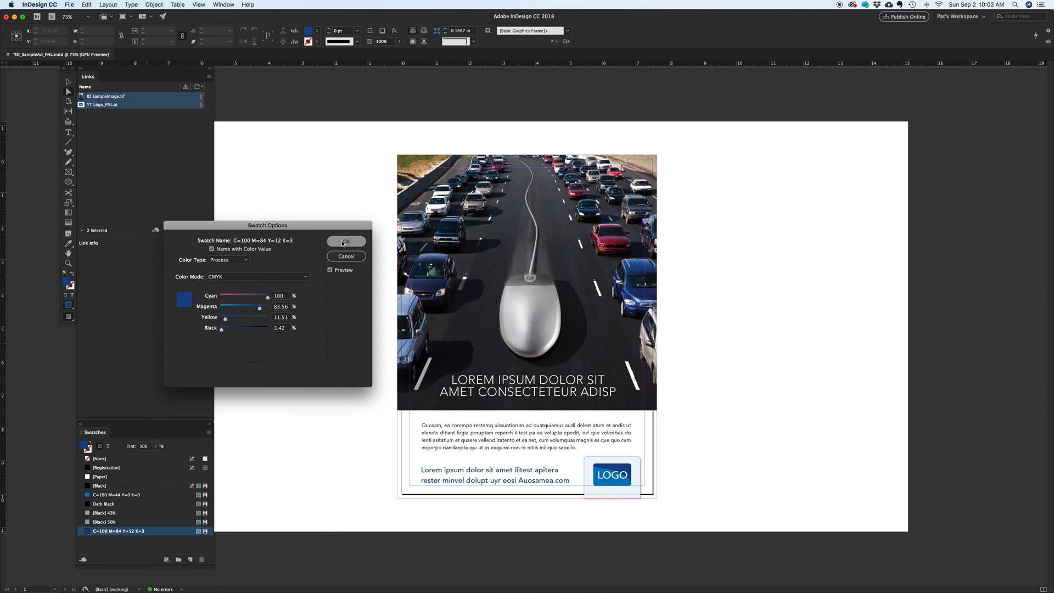
left_click(344, 242)
Start packaging the document and review the summary, fonts, links and images, colors and inks, print settings and plug-ins.
left_click(69, 4)
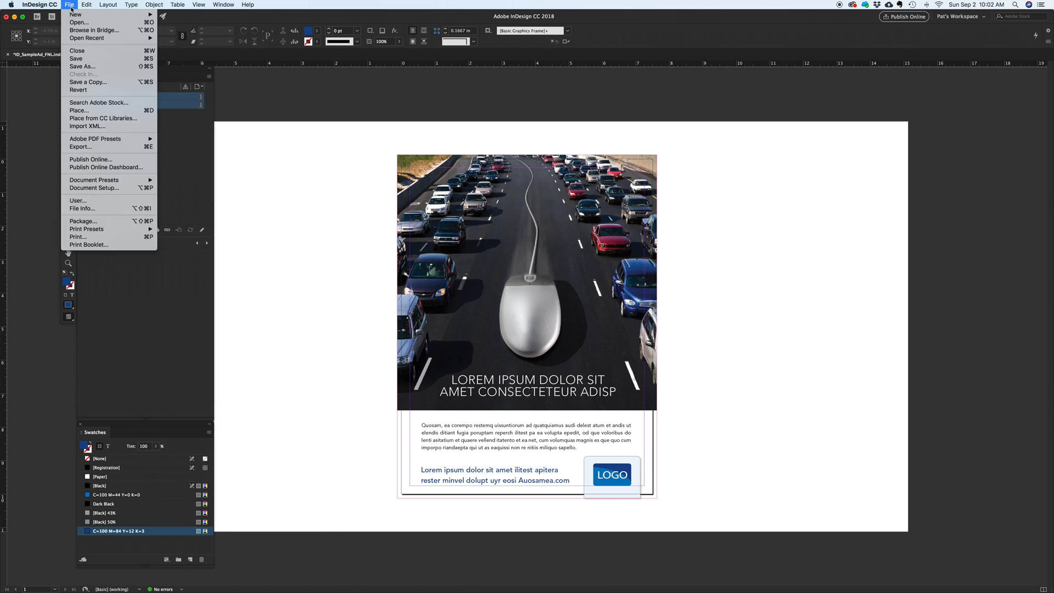
left_click(91, 222)
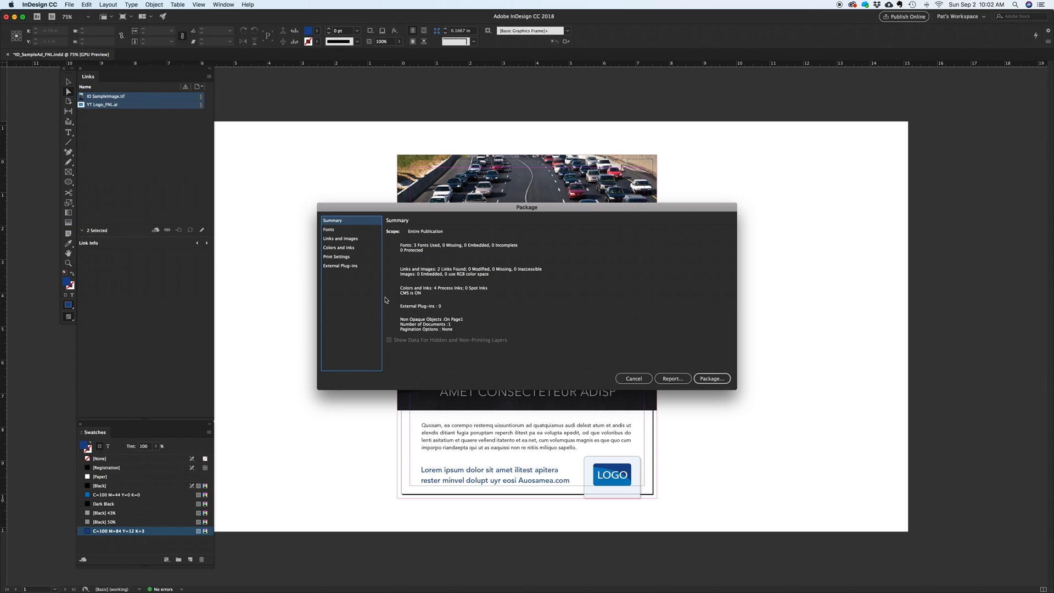
left_click(346, 231)
left_click(346, 239)
left_click(346, 247)
left_click(346, 256)
left_click(346, 265)
left_click(352, 222)
Package the document with its files into ID_SampleAd_FNL Folder inside the Collected folder.
left_click(712, 379)
left_click(594, 312)
left_click(616, 249)
left_click(780, 367)
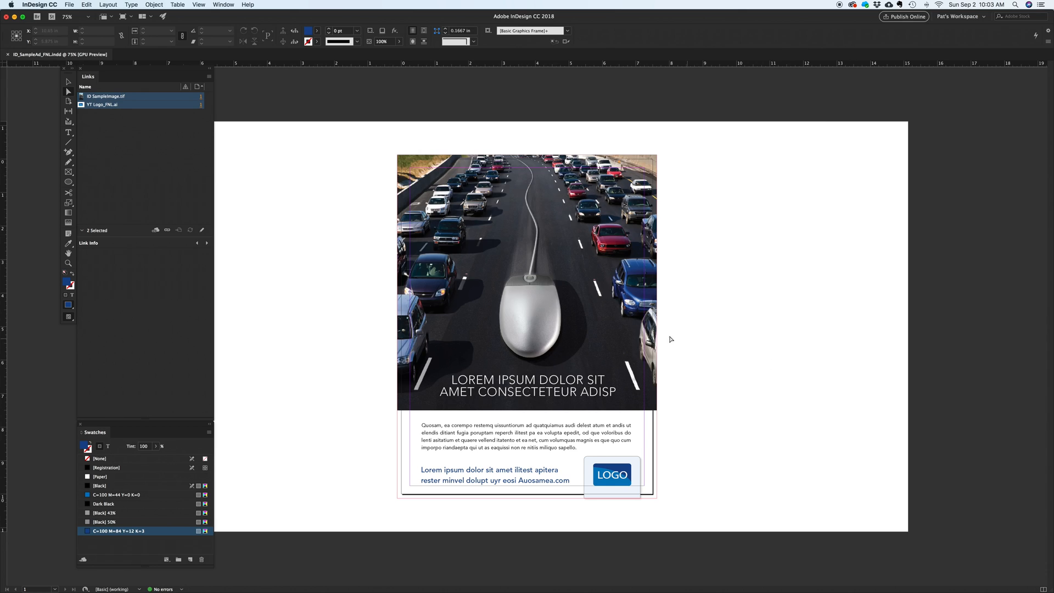
In Finder, move the old ID_SampleAd Folder in the Collected folder to the Trash.
left_click(55, 49)
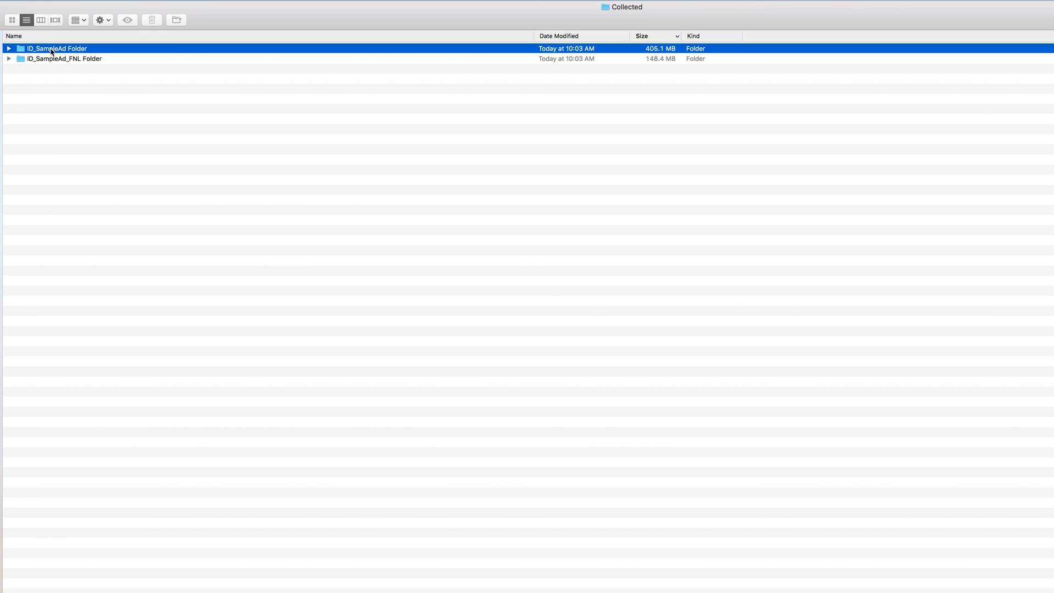
right_click(53, 48)
left_click(73, 69)
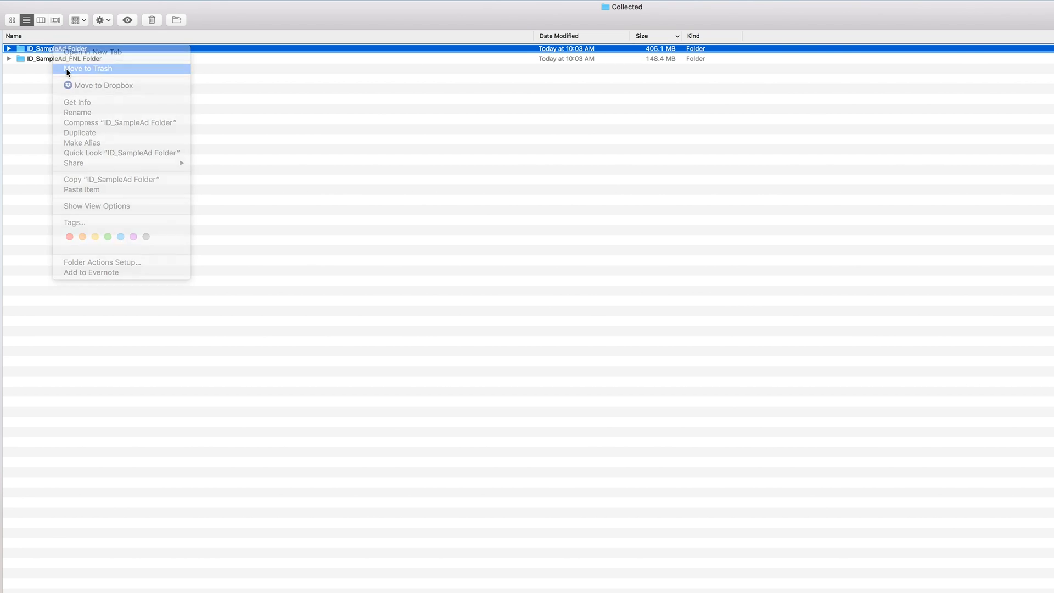
Compress ID_SampleAd_FNL Folder into an archive.
left_click(66, 51)
right_click(65, 52)
left_click(94, 125)
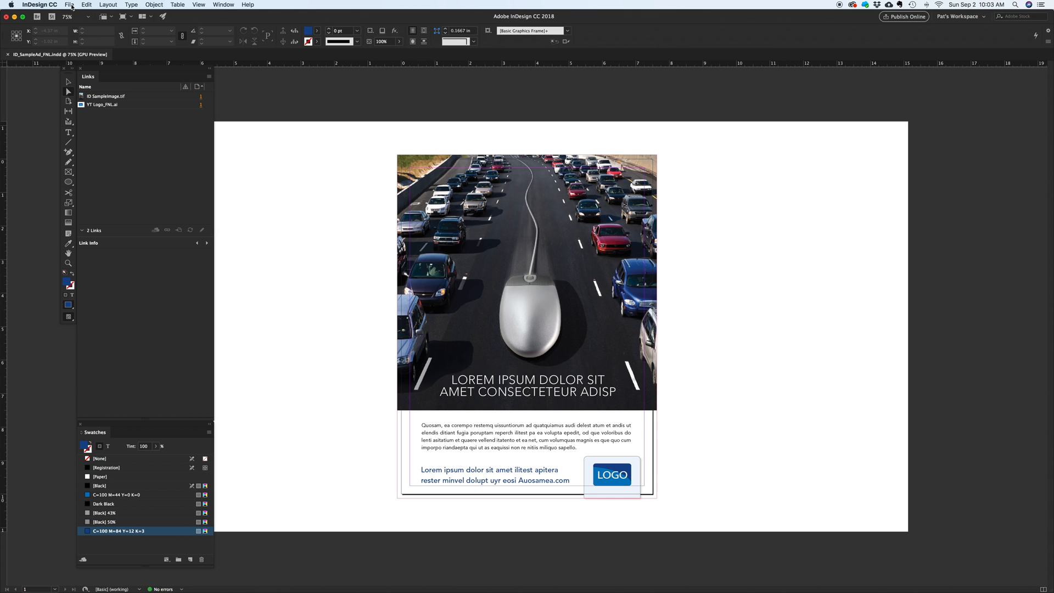
Return to InDesign and start exporting the ad as an Adobe PDF (Print) file named ID_SampleAd_FNL in the Images ID folder.
left_click(69, 4)
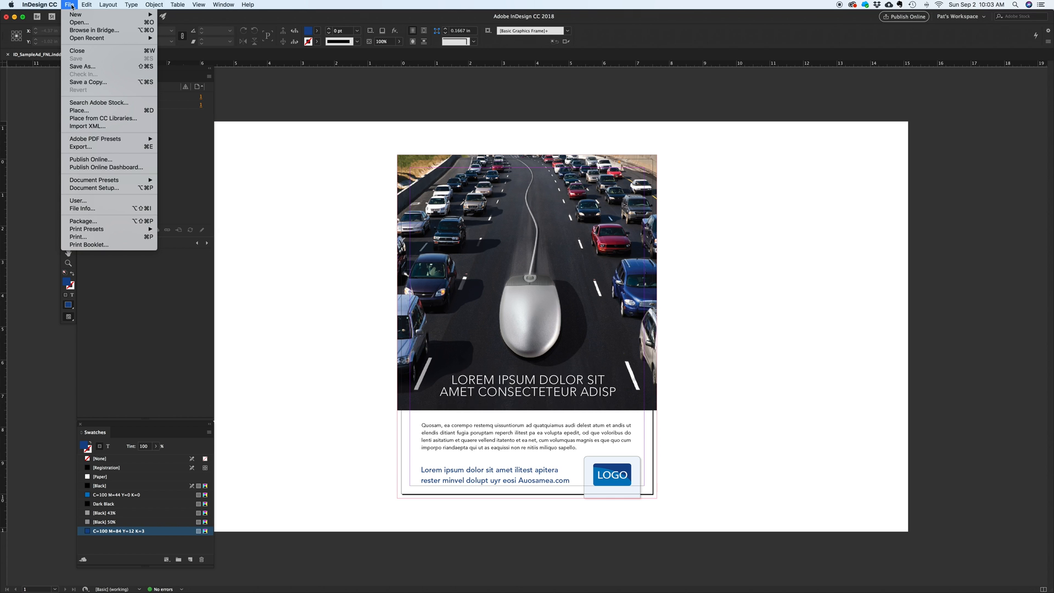
left_click(104, 147)
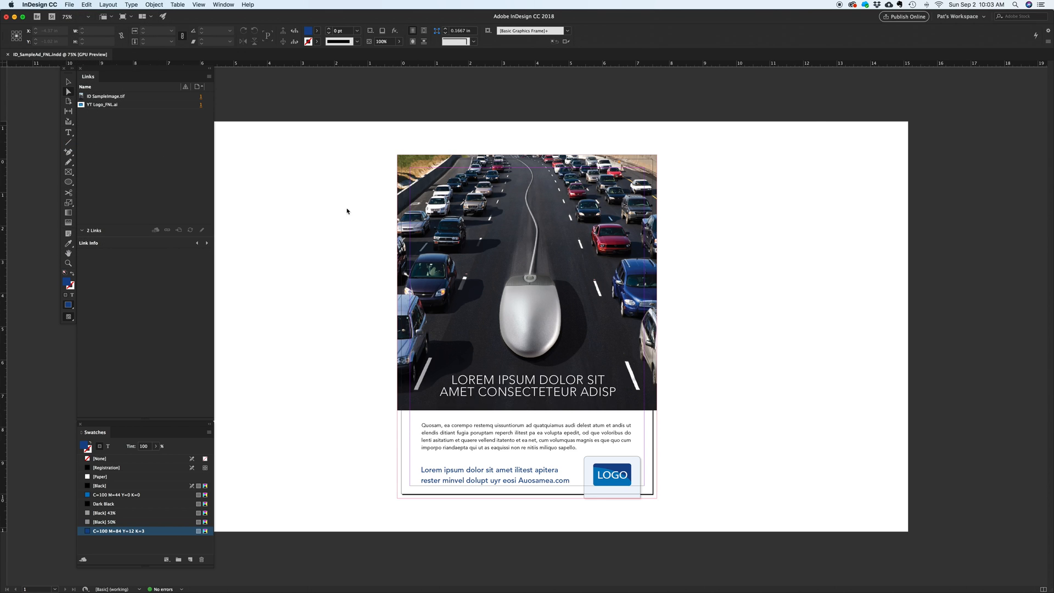
left_click(511, 354)
left_click(511, 354)
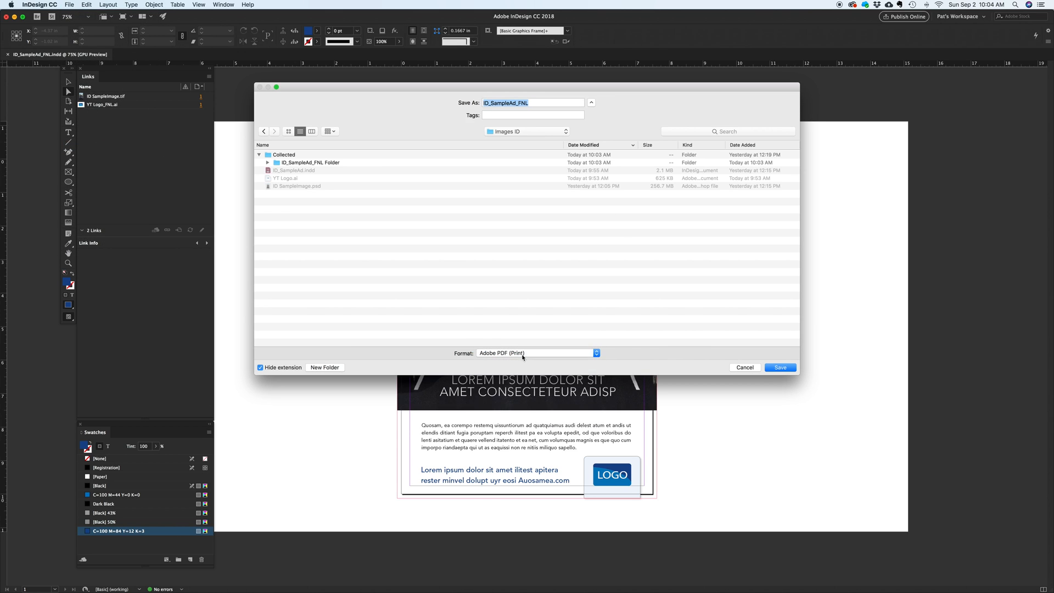
left_click(781, 367)
Export the PDF with the PDF/X-1a:2001 preset, crop marks, registration marks and the document bleed settings.
left_click(483, 155)
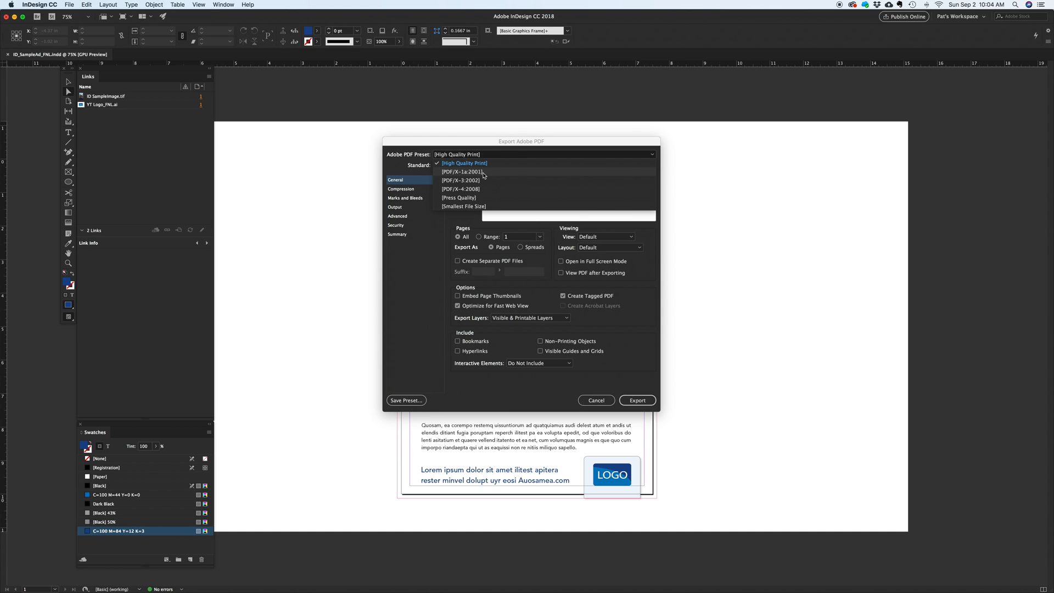
left_click(484, 173)
left_click(423, 200)
left_click(464, 212)
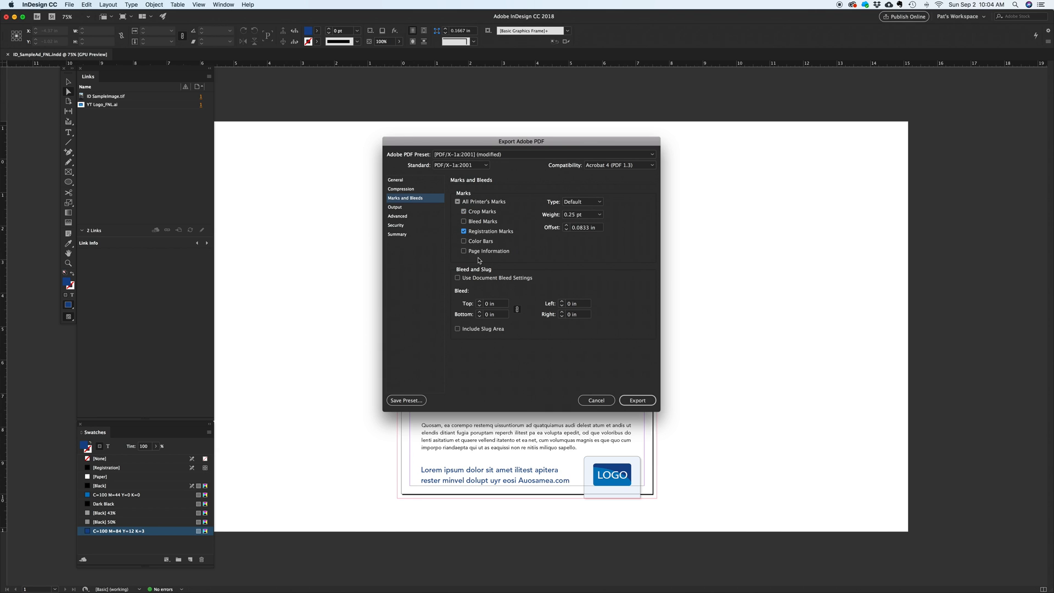
left_click(458, 279)
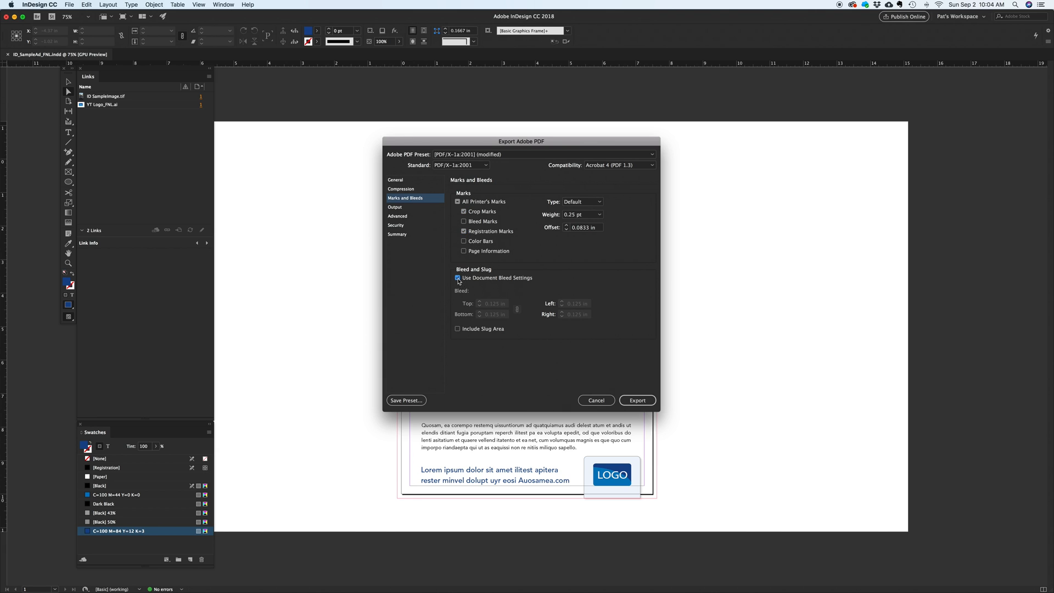
left_click(647, 404)
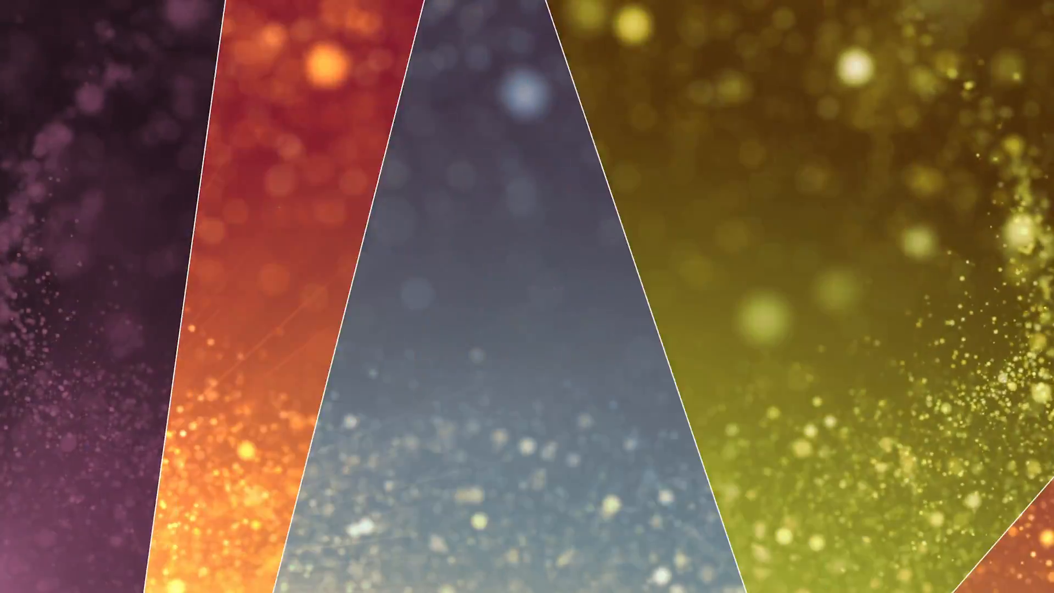